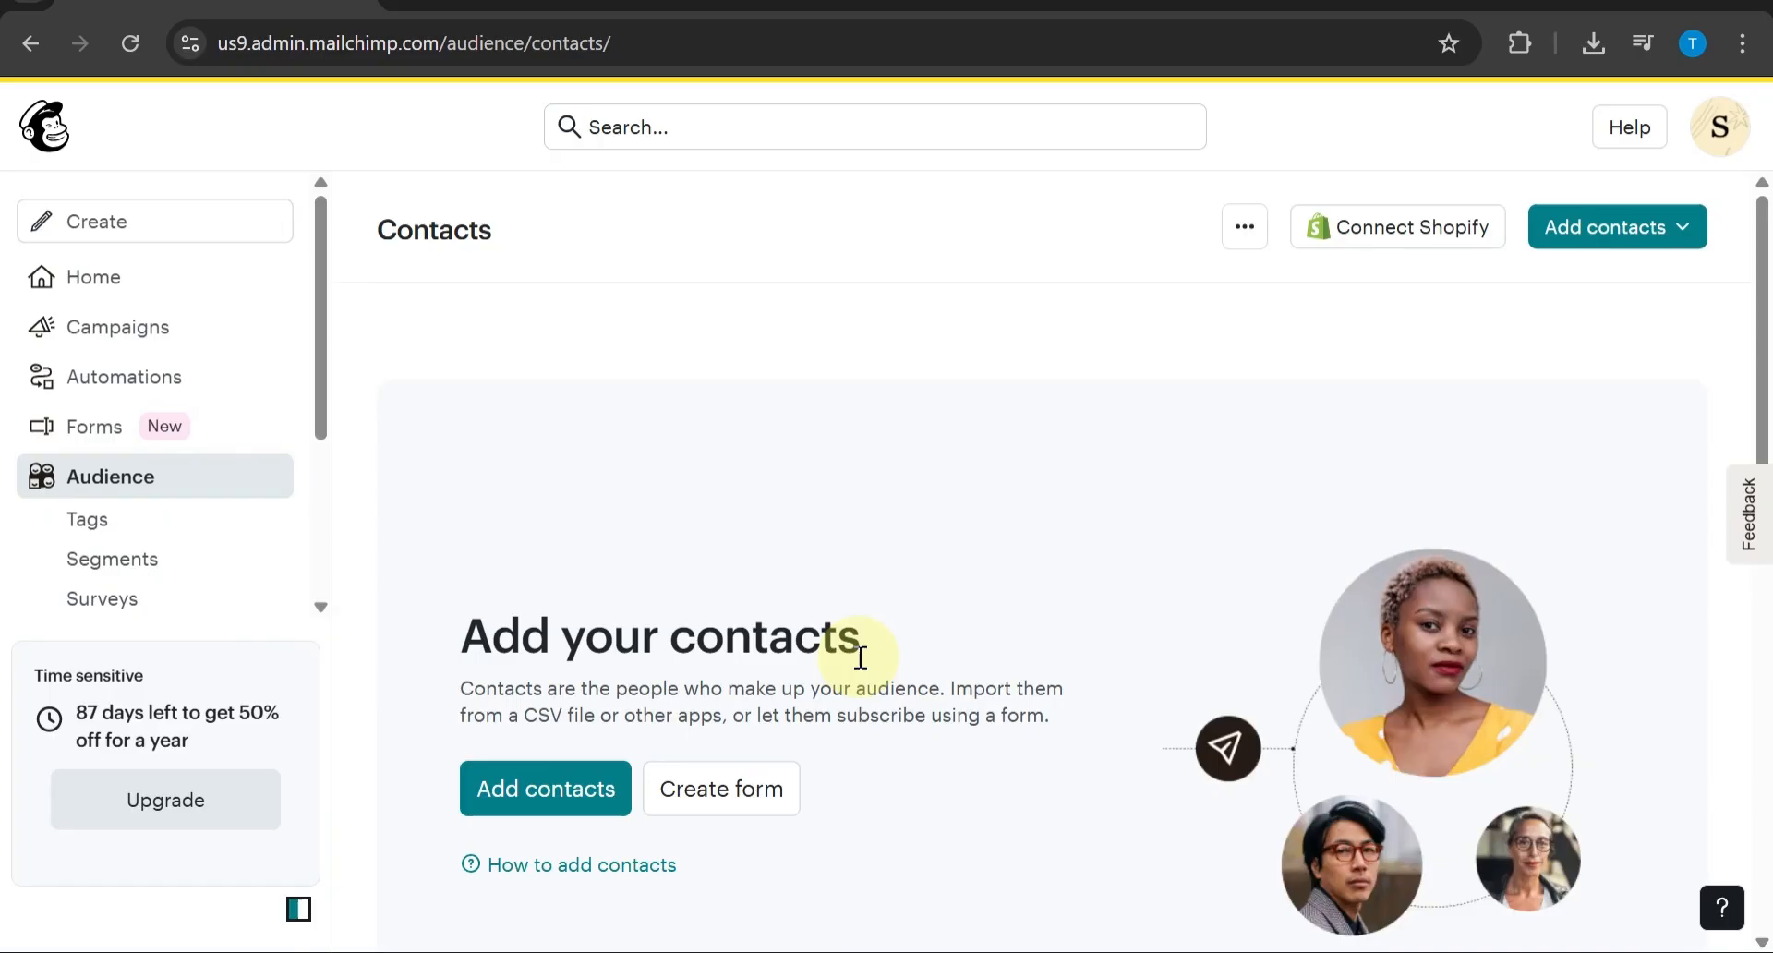
scroll(849, 651, down, 8)
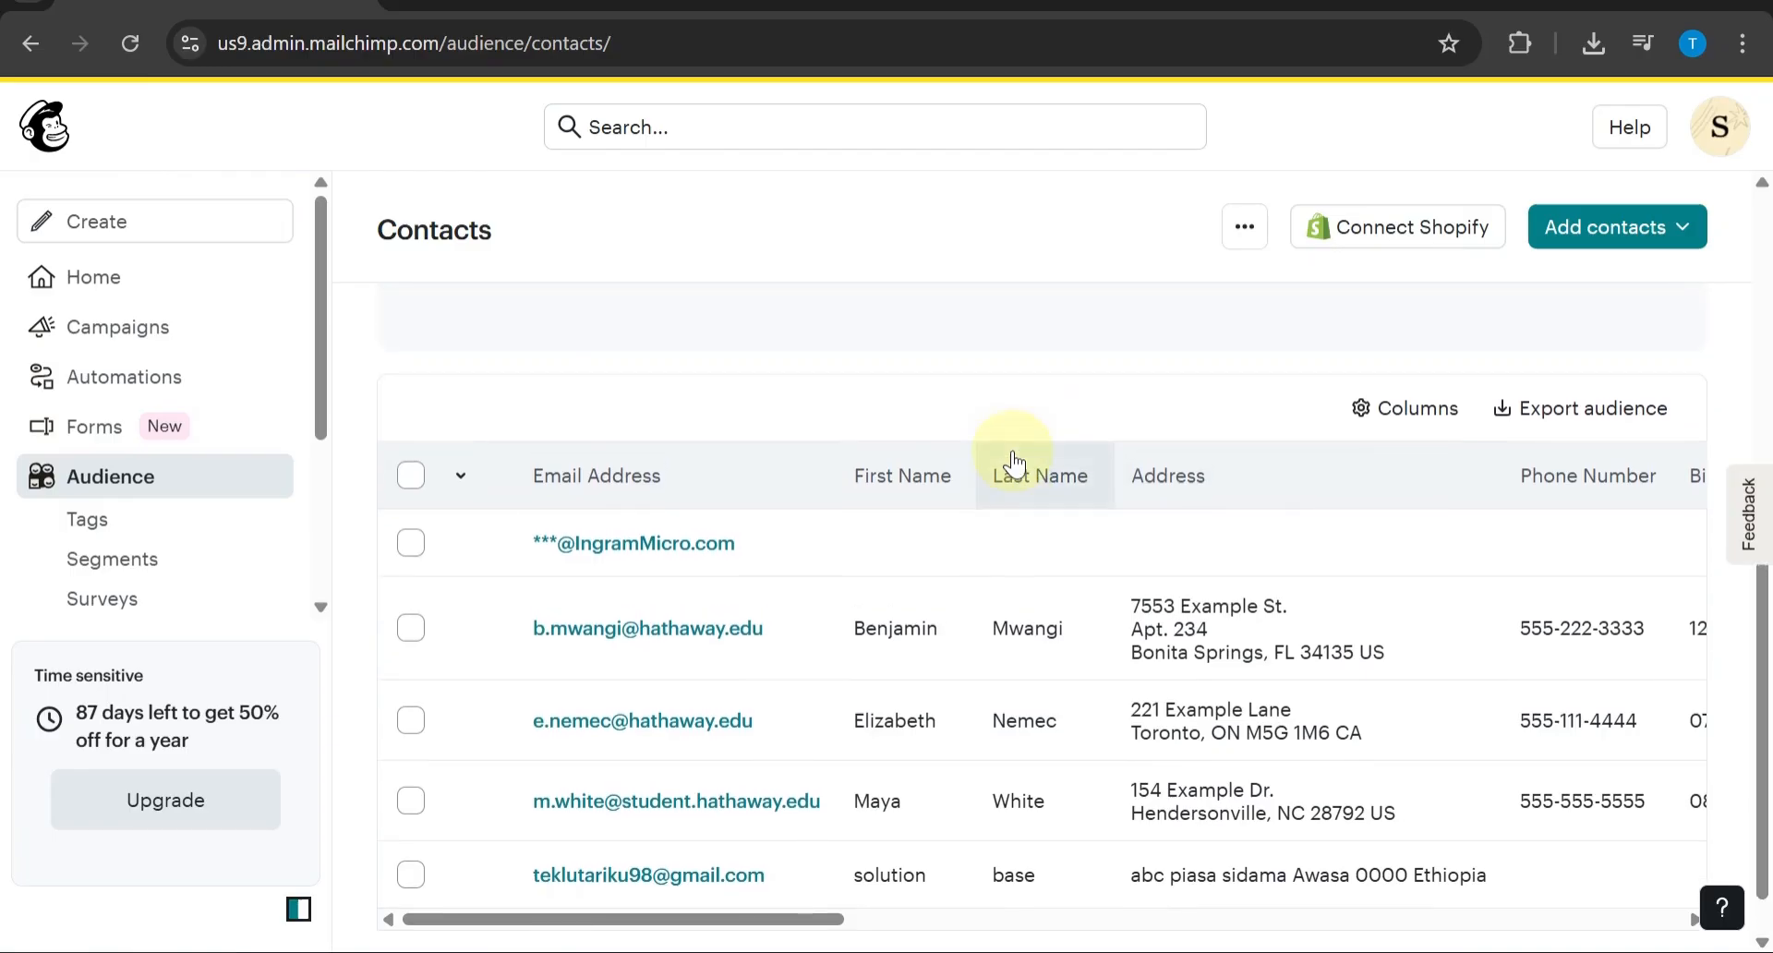
click(465, 482)
click(465, 480)
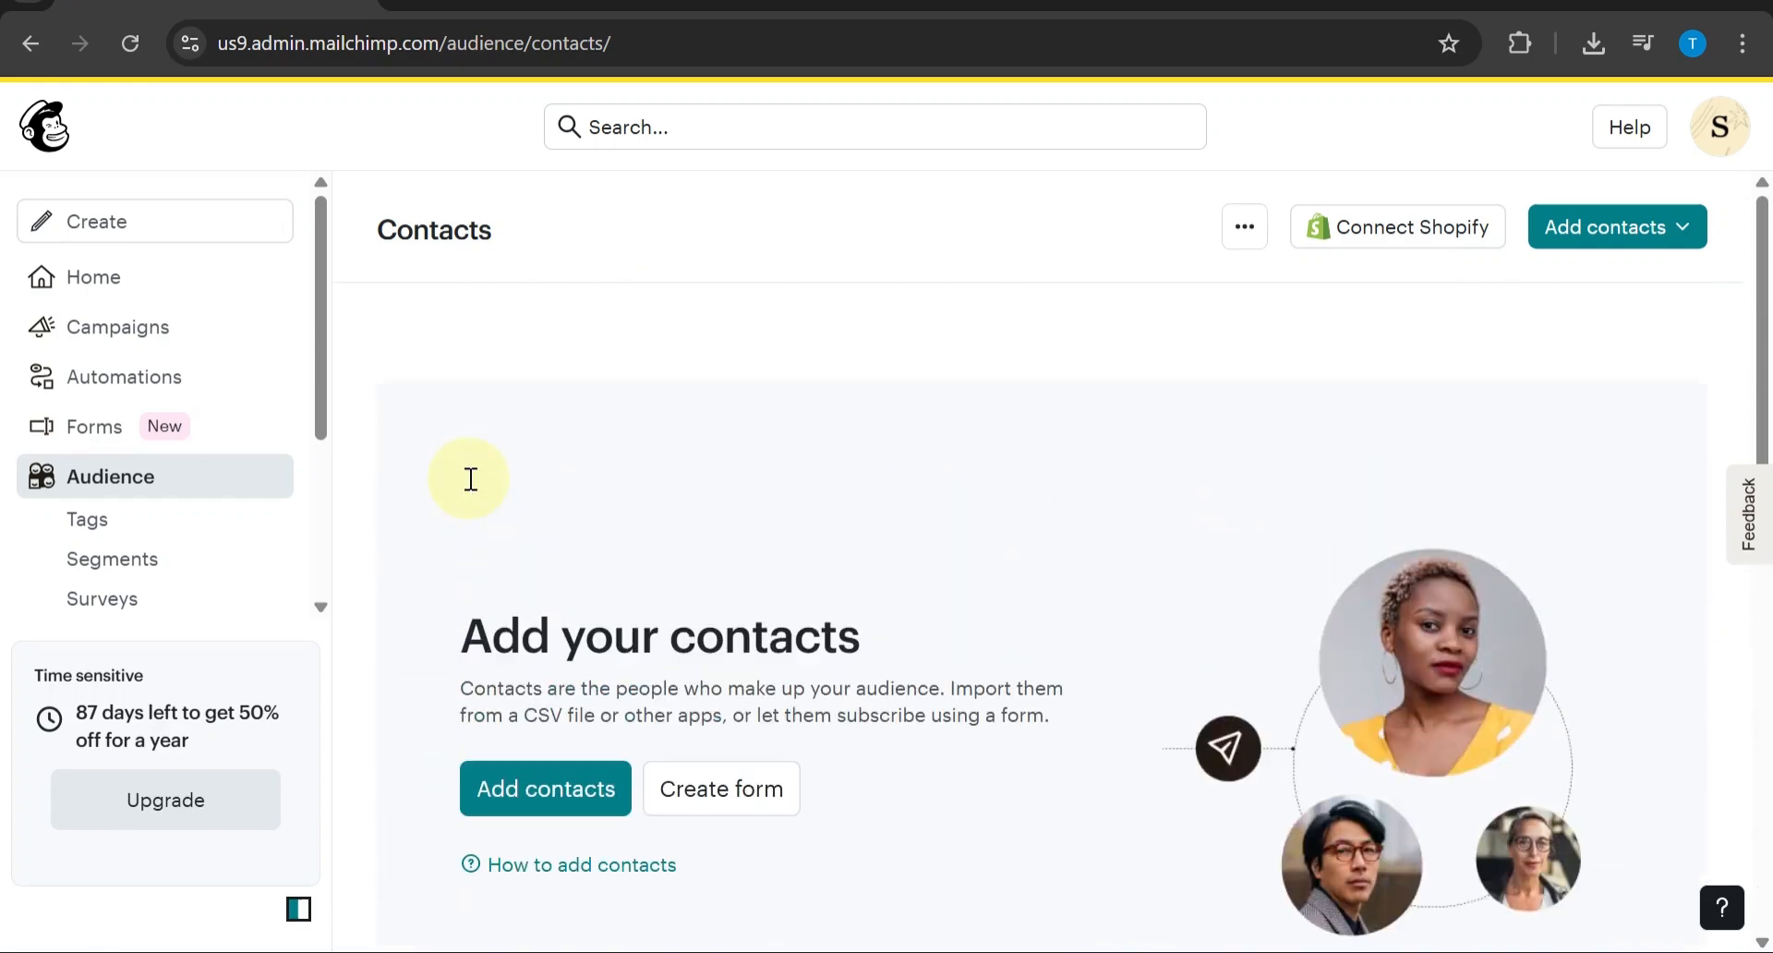
Start creating a new form and choose the embedded form type
click(137, 222)
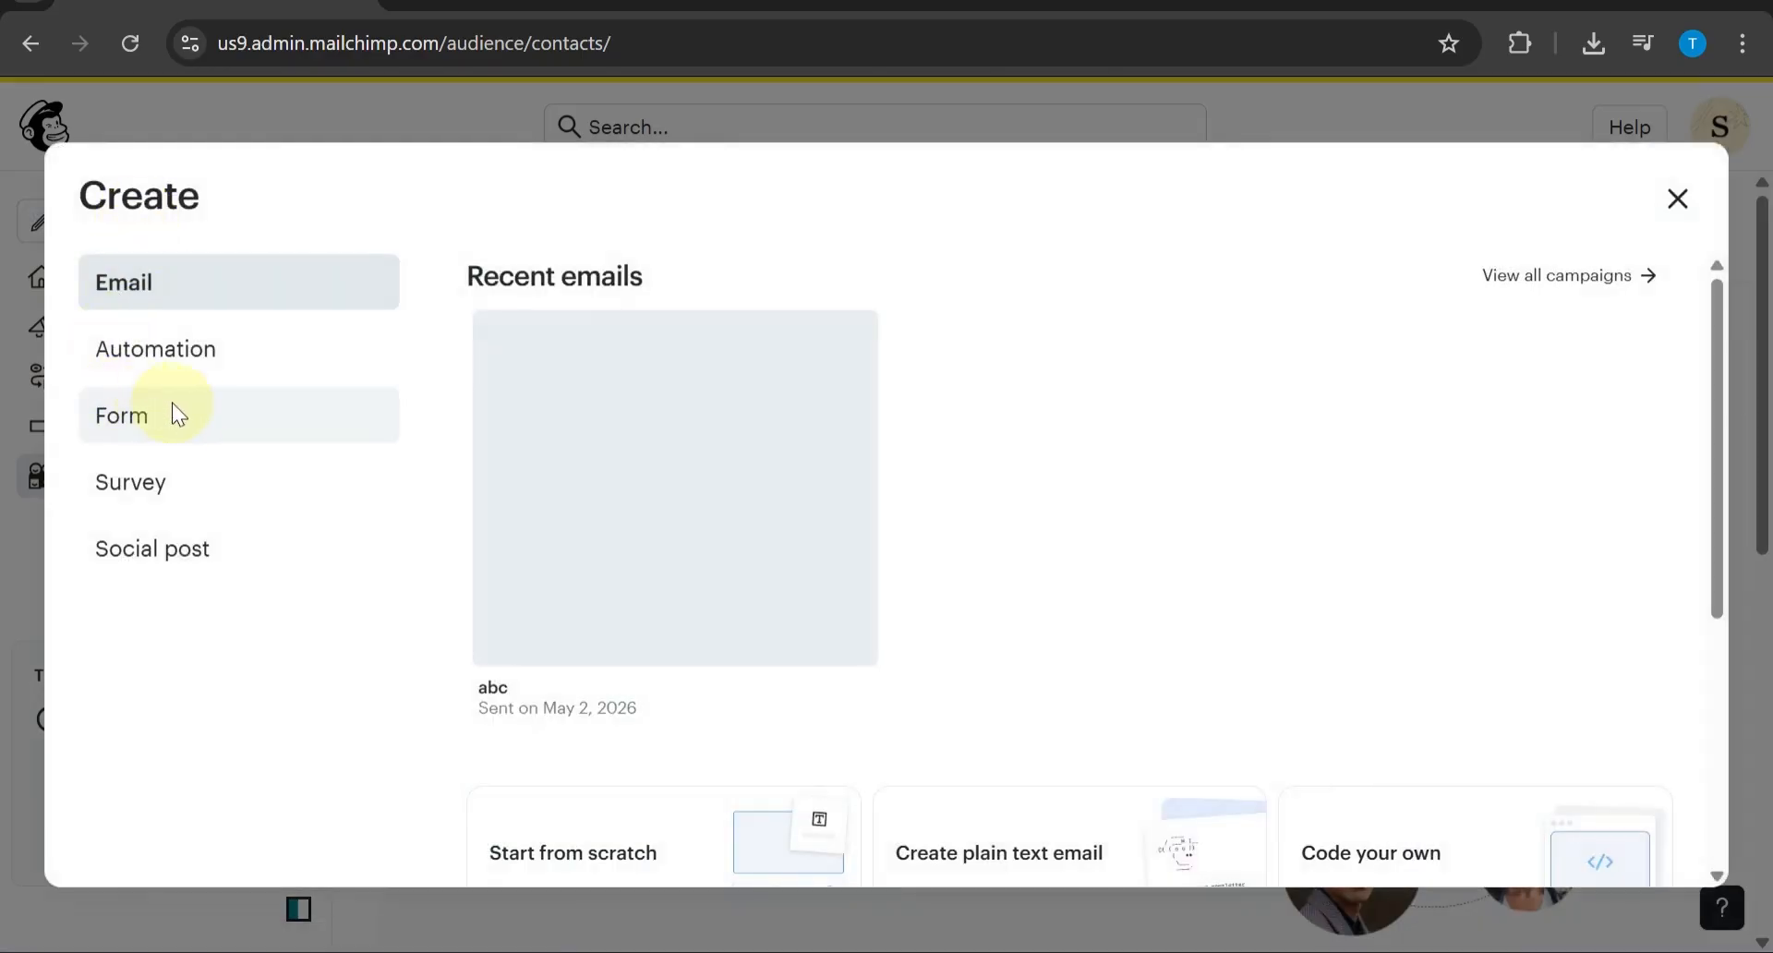
click(182, 420)
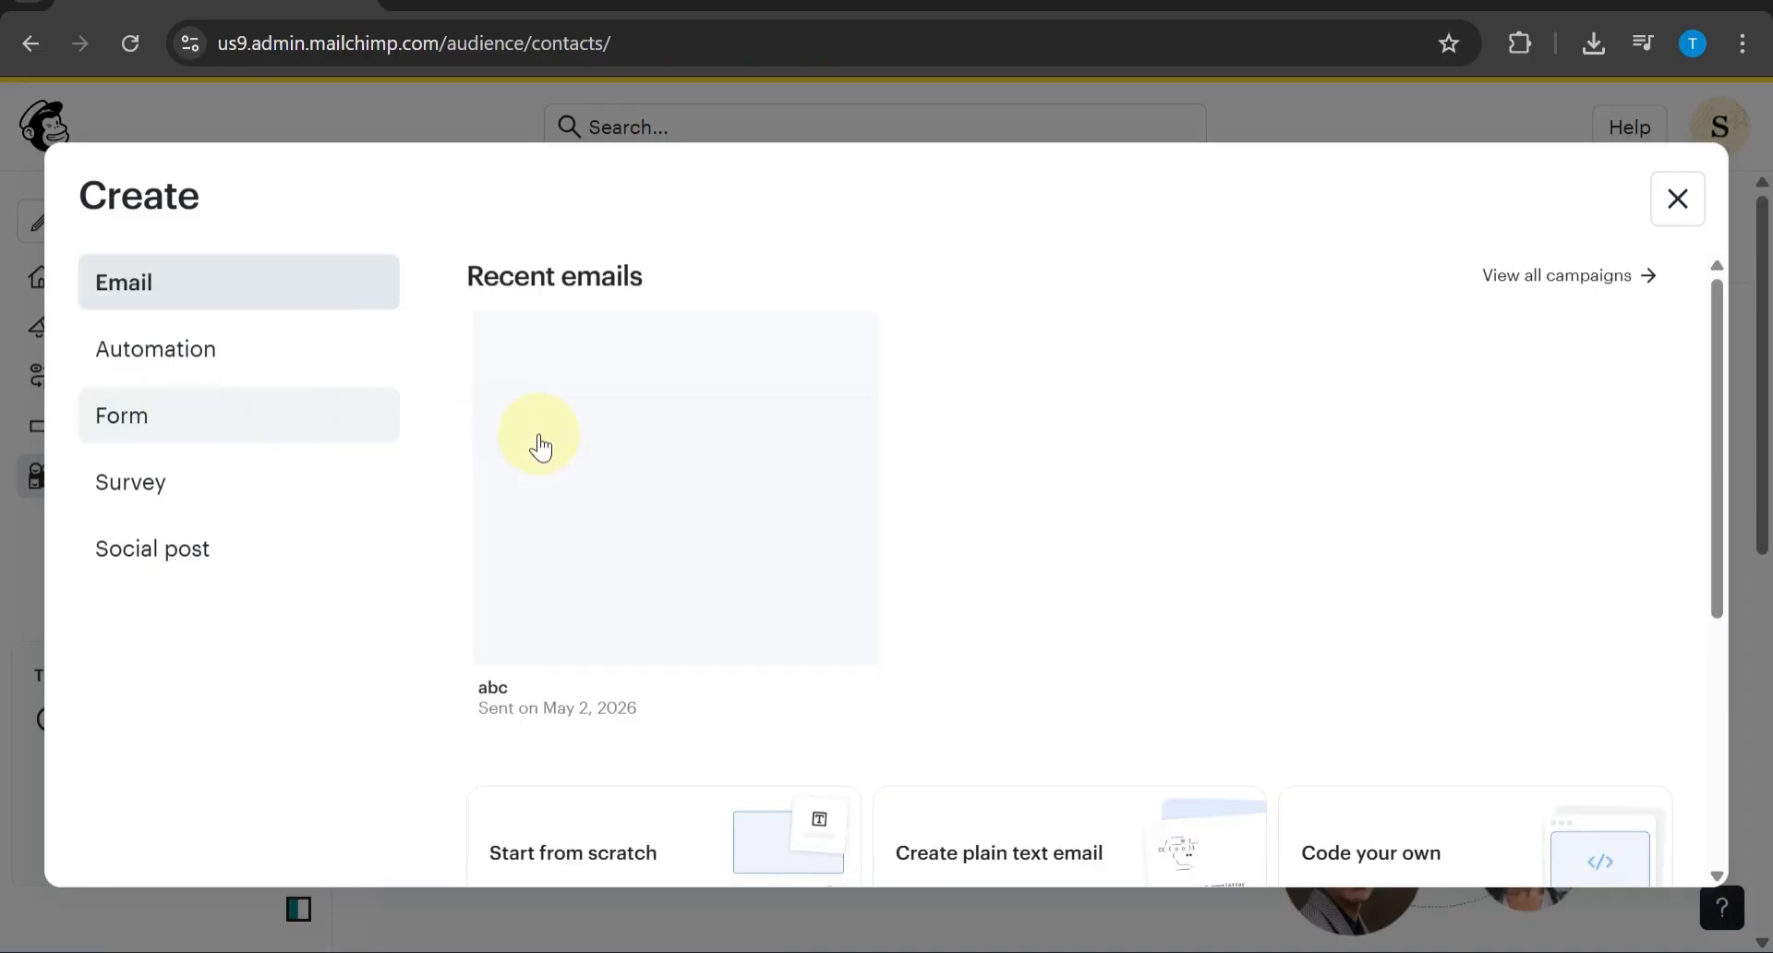
scroll(806, 609, down, 4)
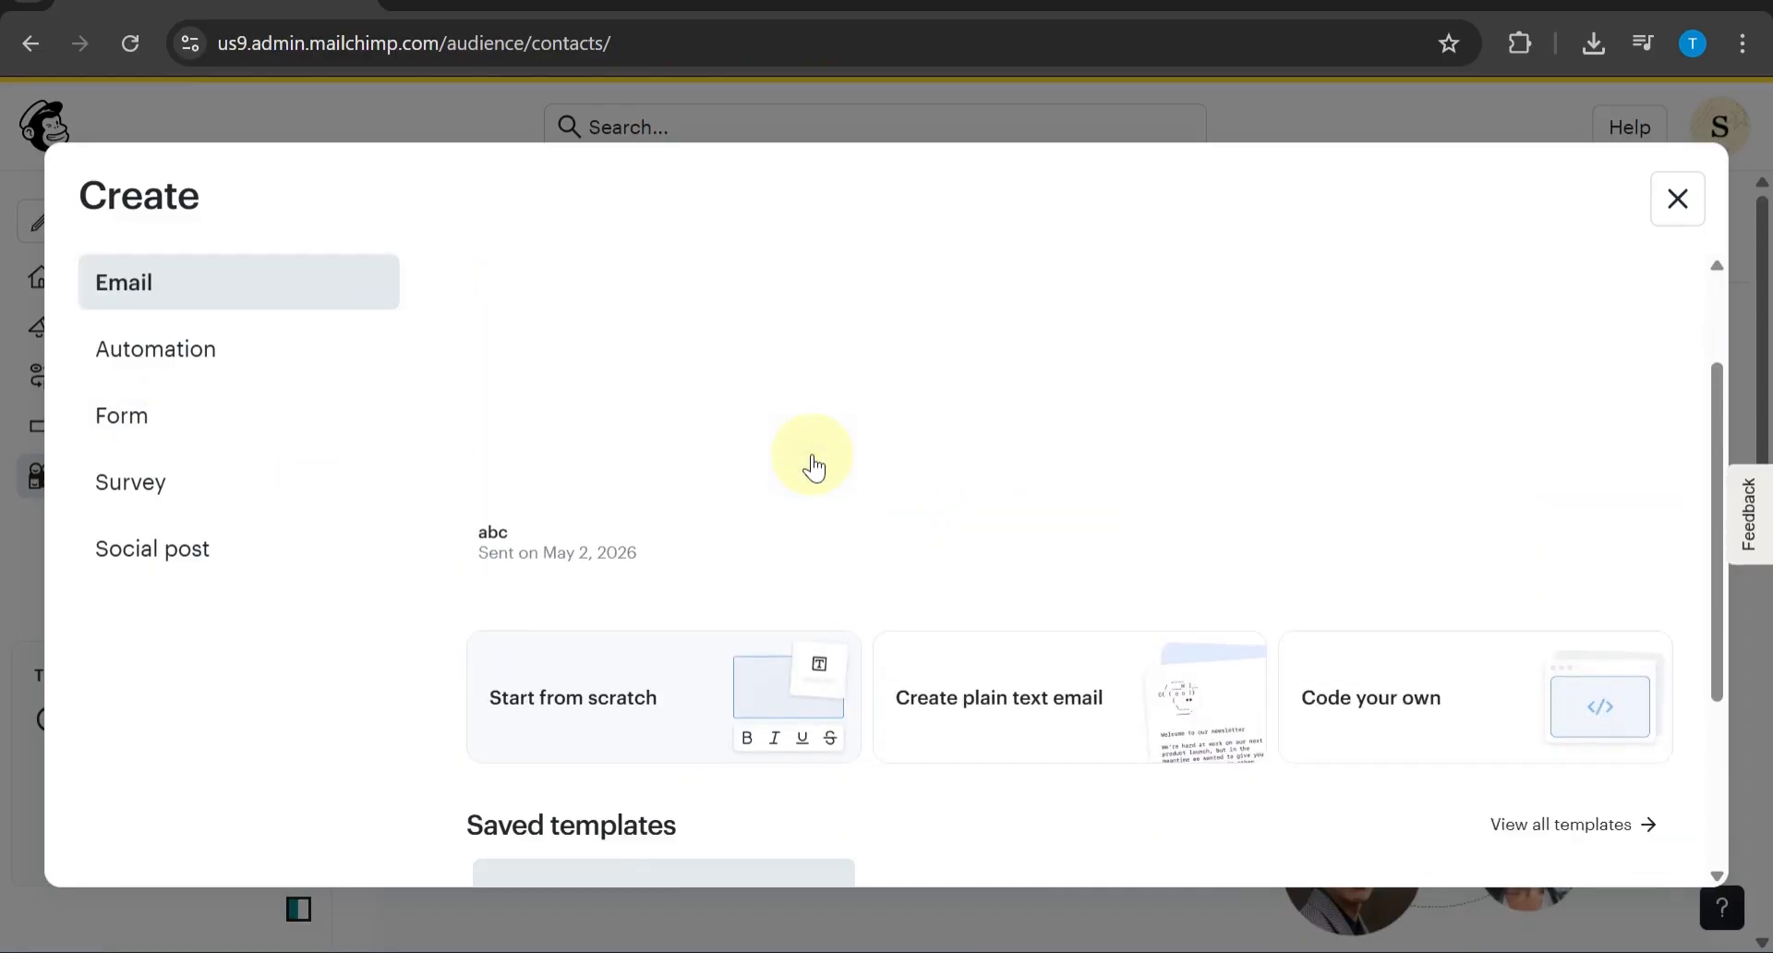
scroll(813, 466, down, 3)
scroll(812, 467, up, 3)
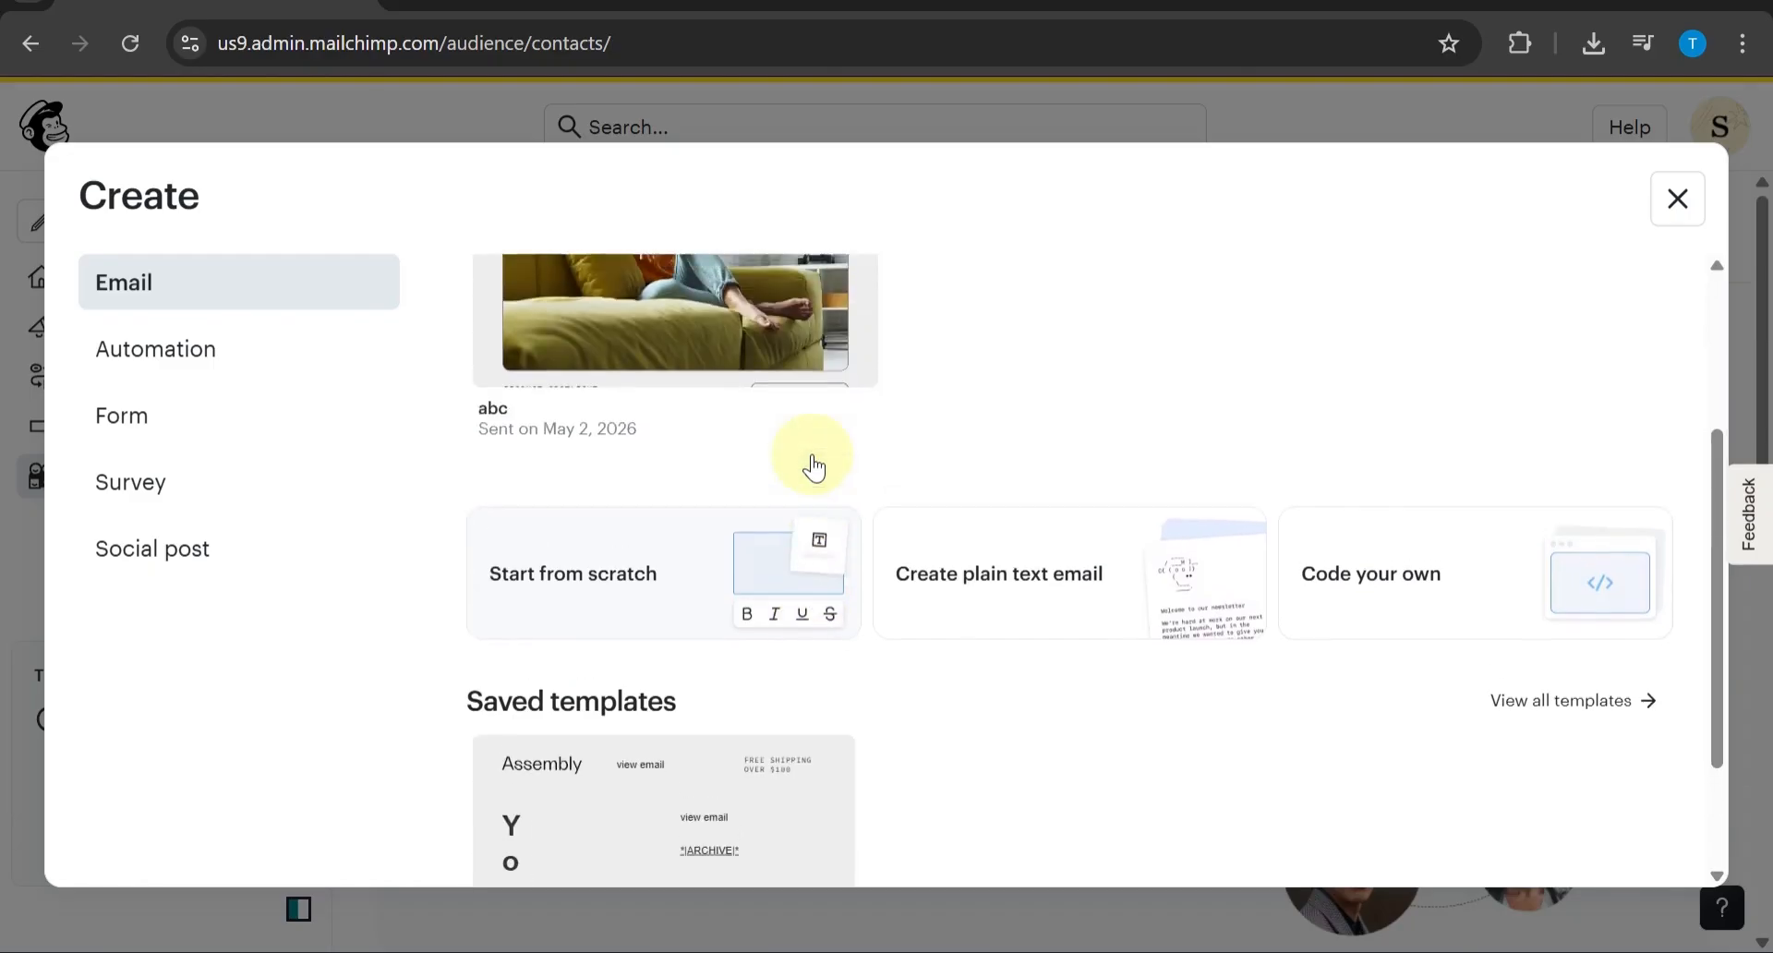
scroll(813, 467, up, 2)
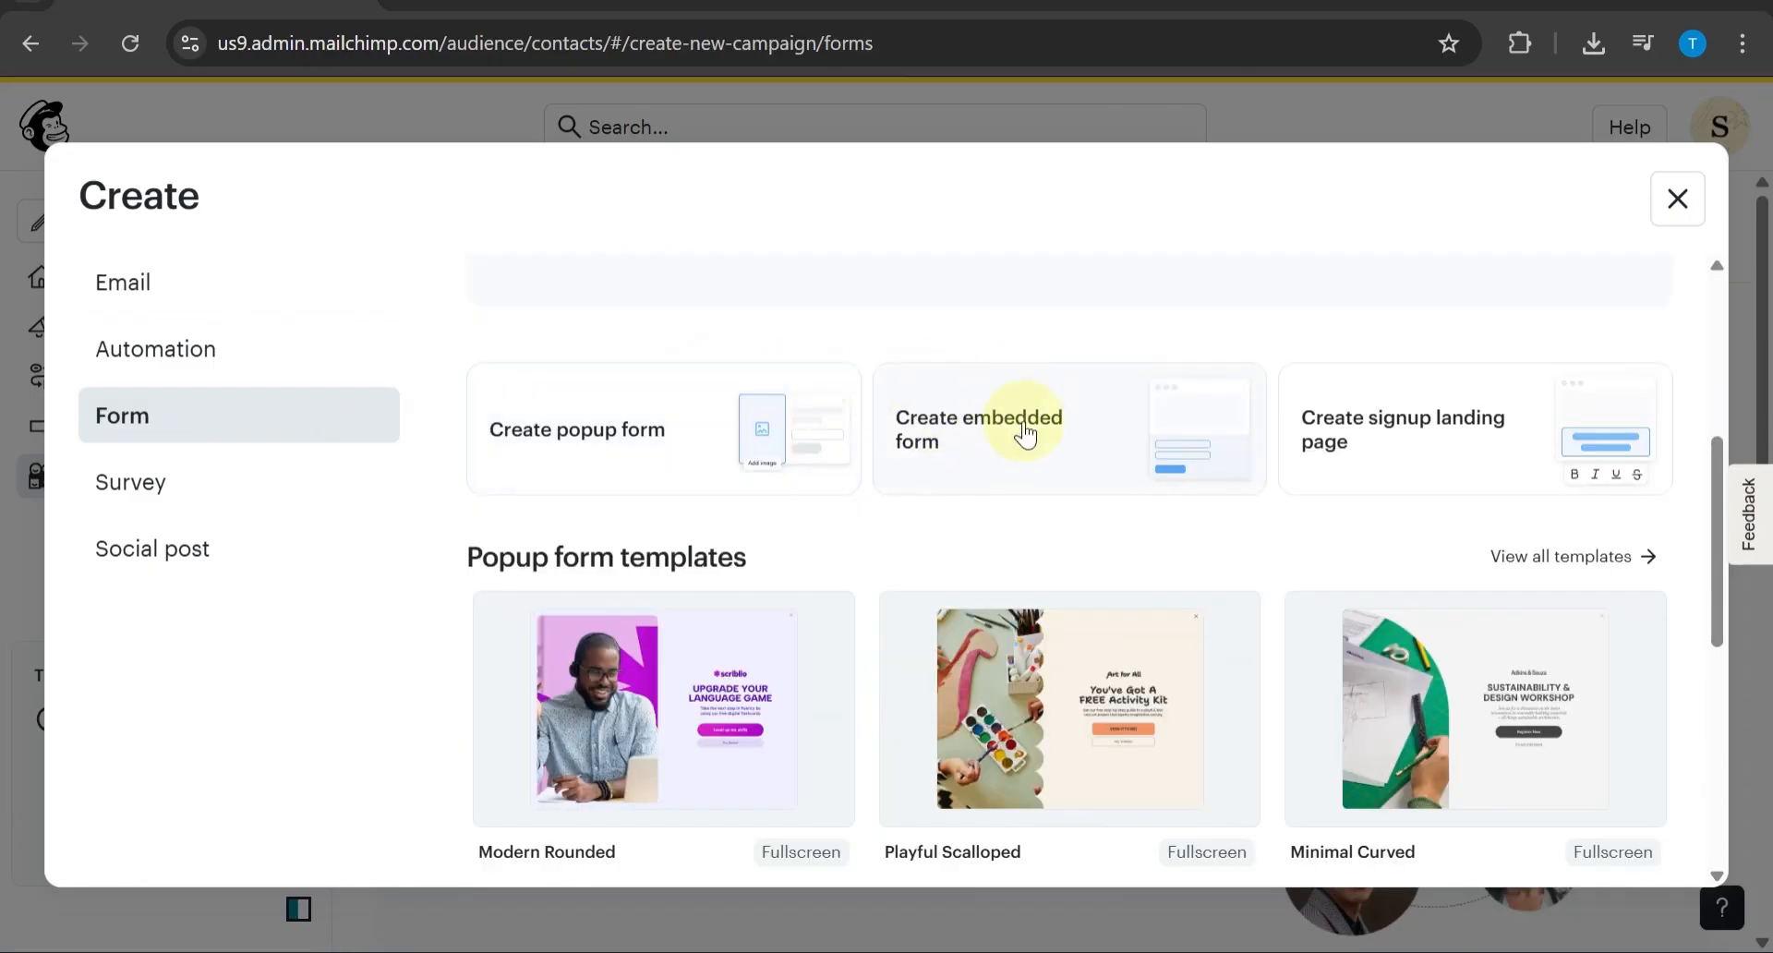
click(1025, 427)
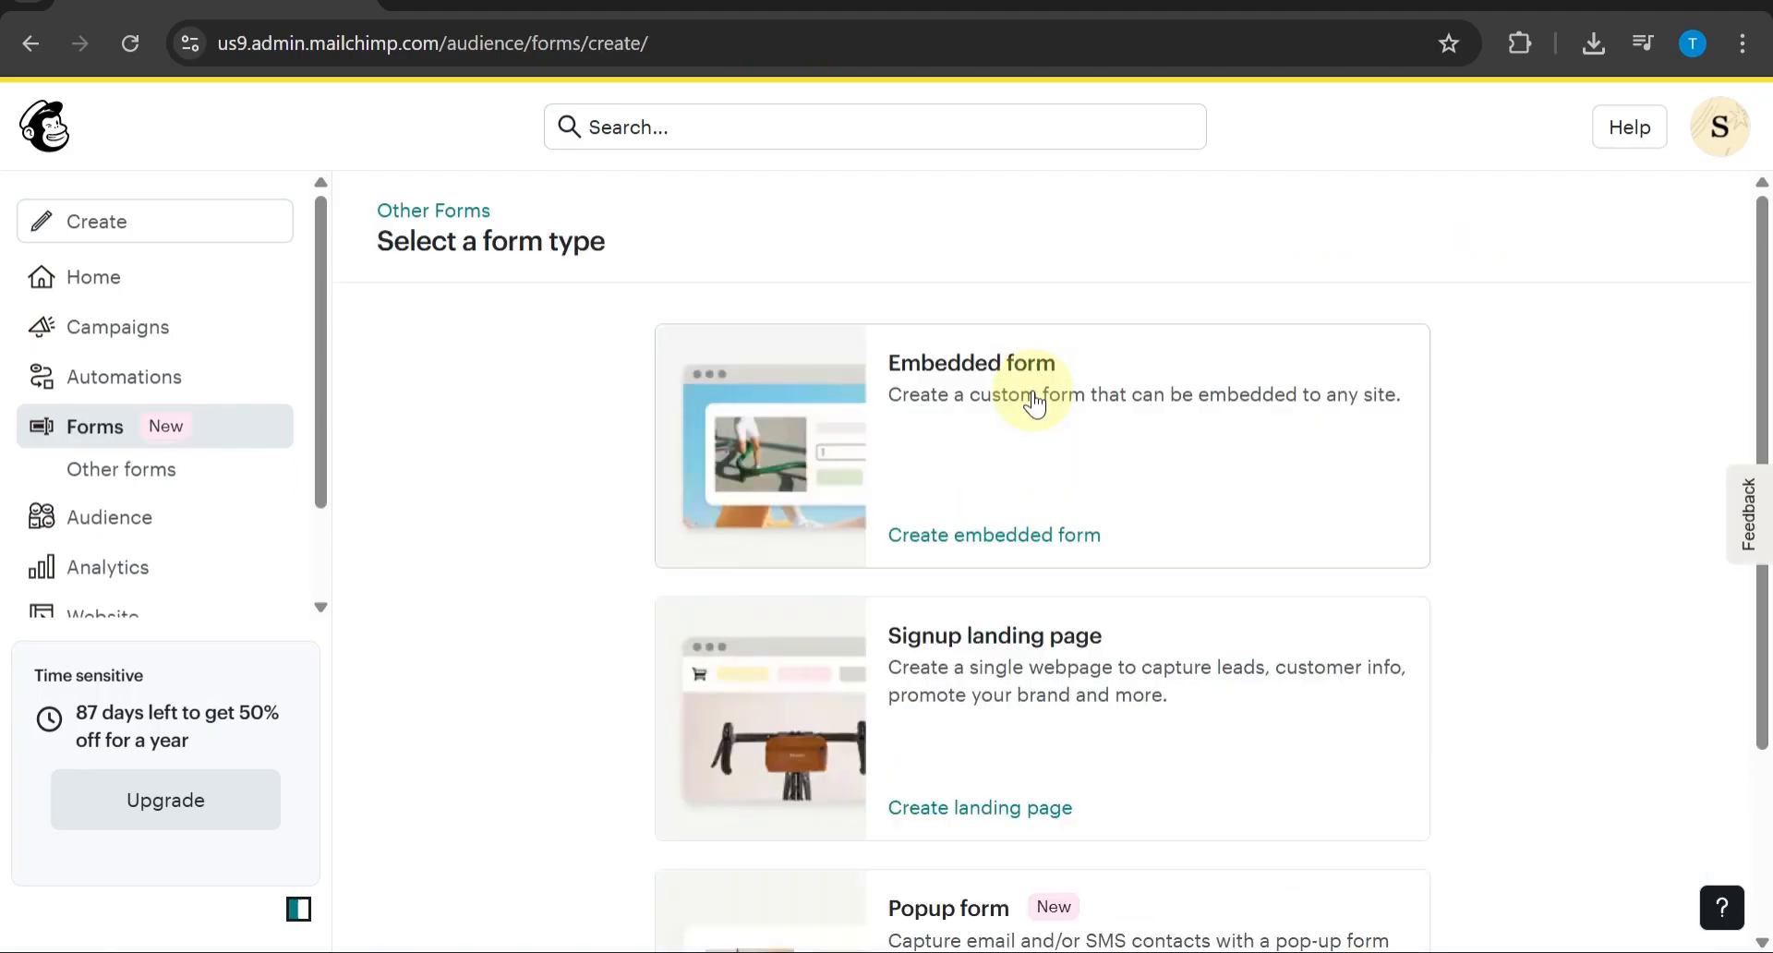
scroll(1033, 402, down, 2)
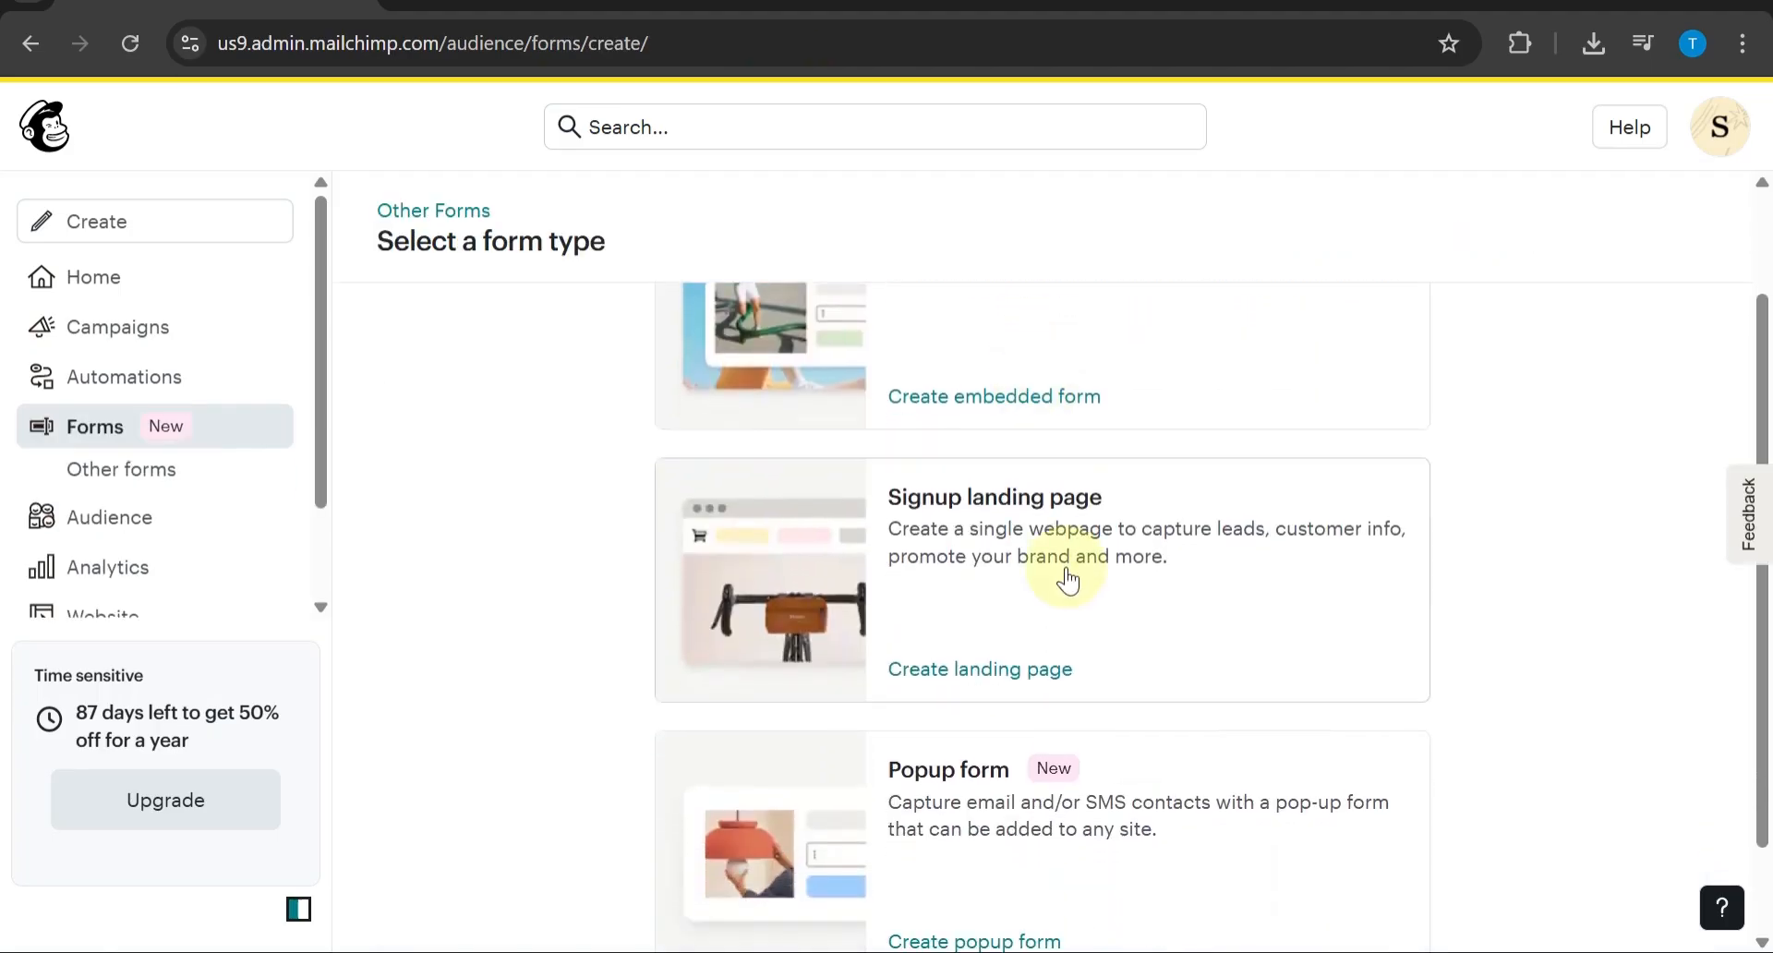
scroll(1060, 578, down, 1)
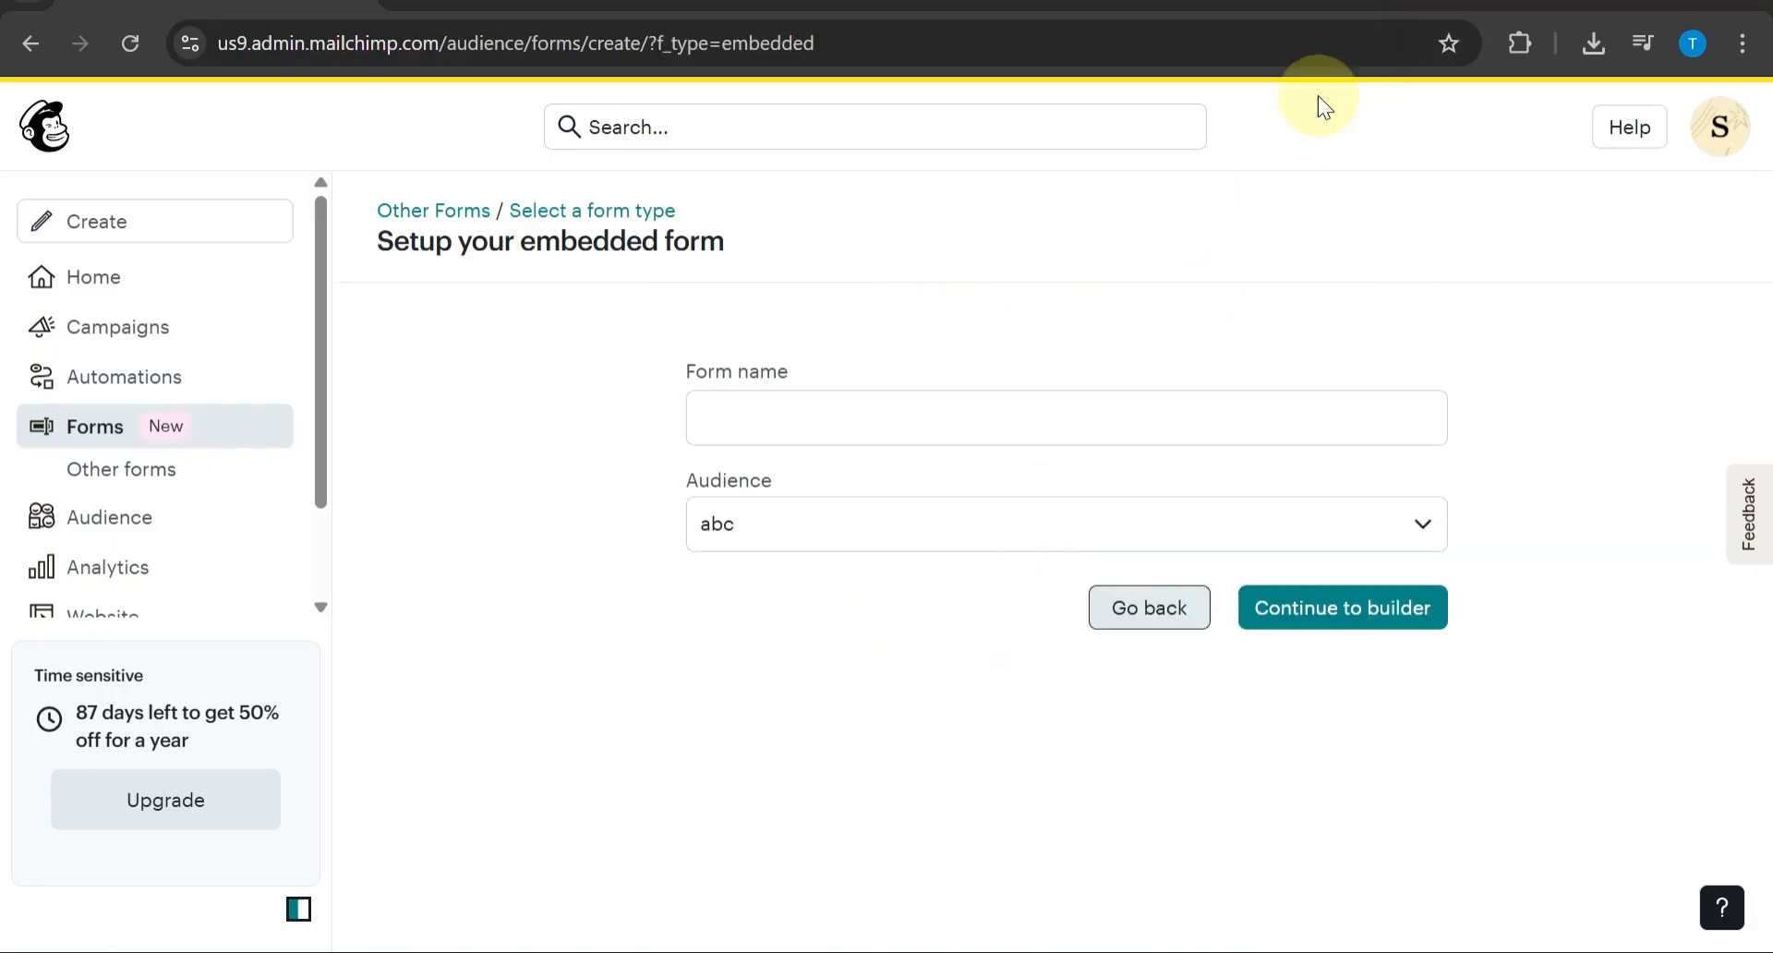
Name the embedded form "Name", keep the abc audience, and continue to the form builder
click(741, 406)
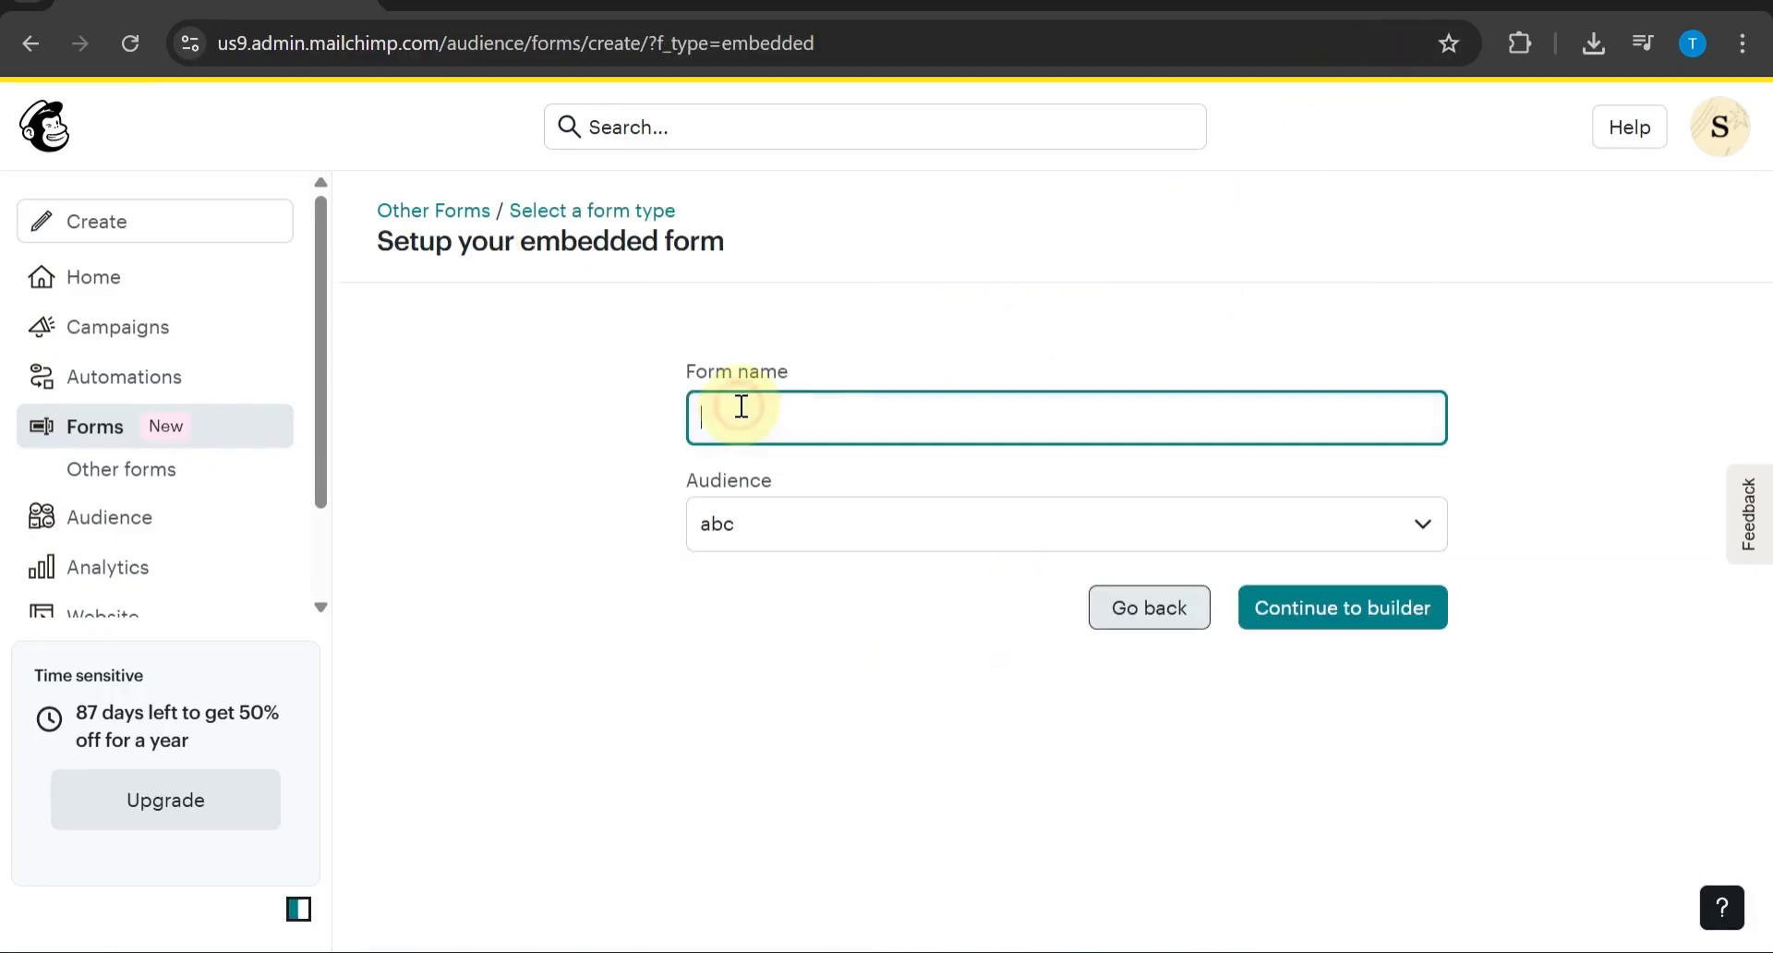
text(name)
click(1285, 610)
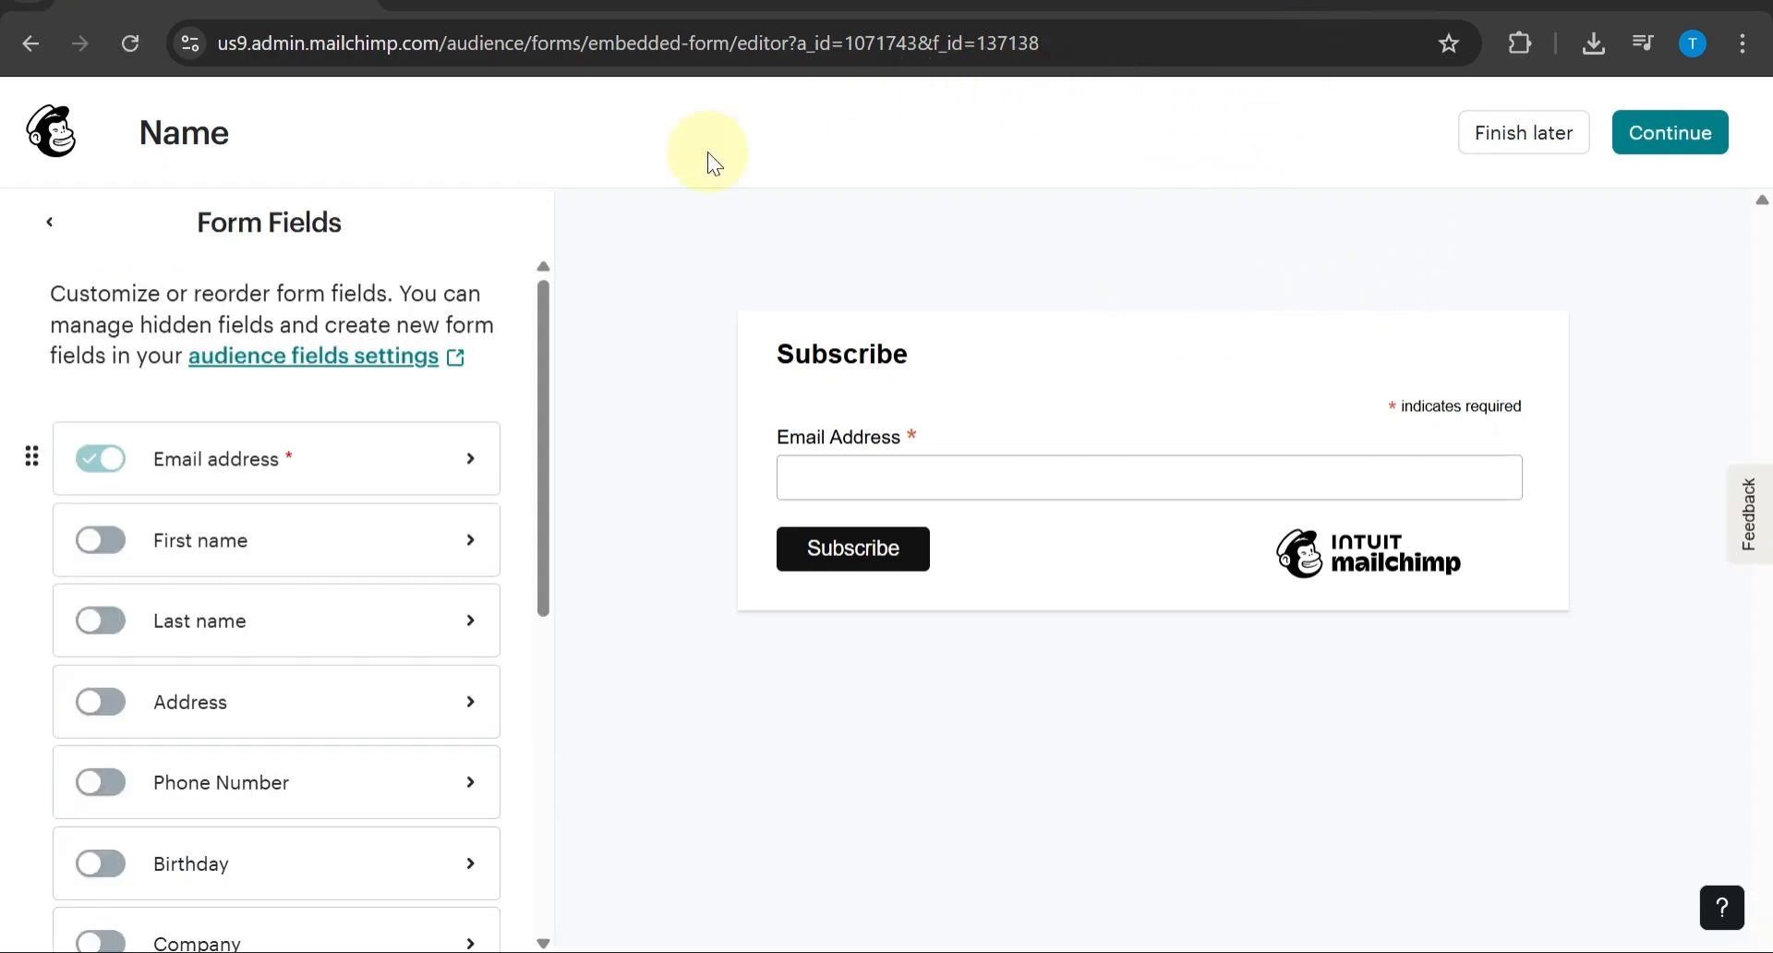
Enable the First name field in the signup form and look through the other available fields
scroll(395, 554, down, 3)
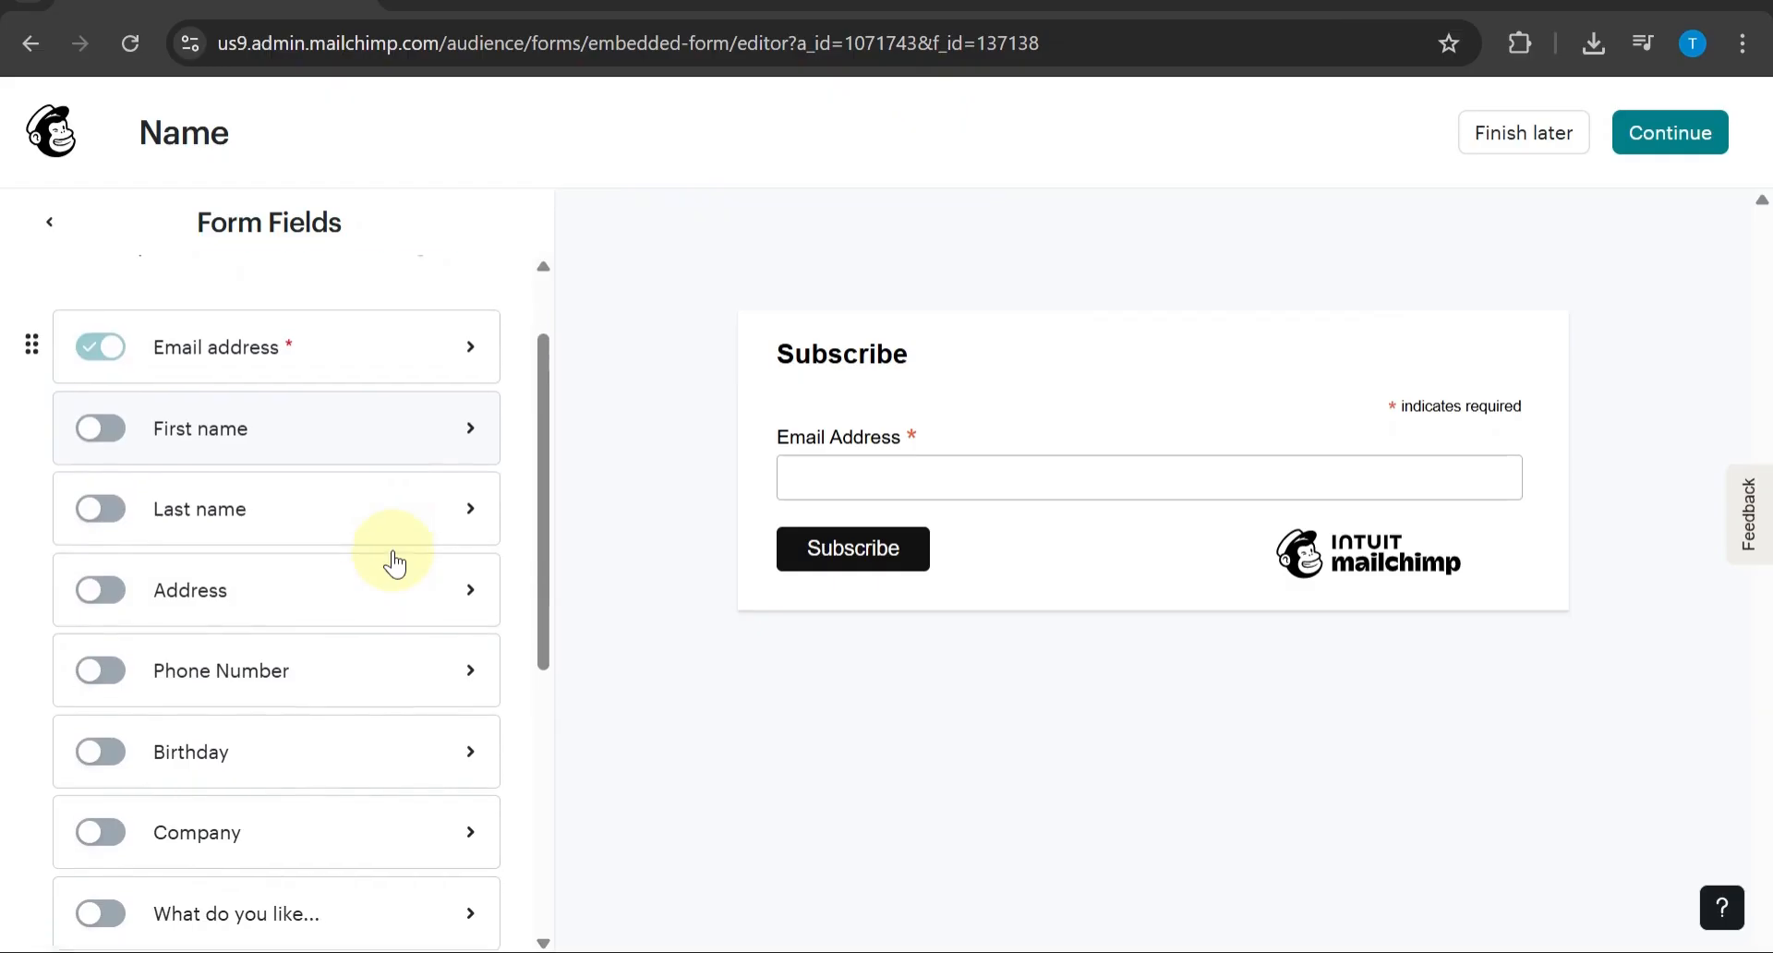
scroll(396, 559, up, 1)
click(99, 442)
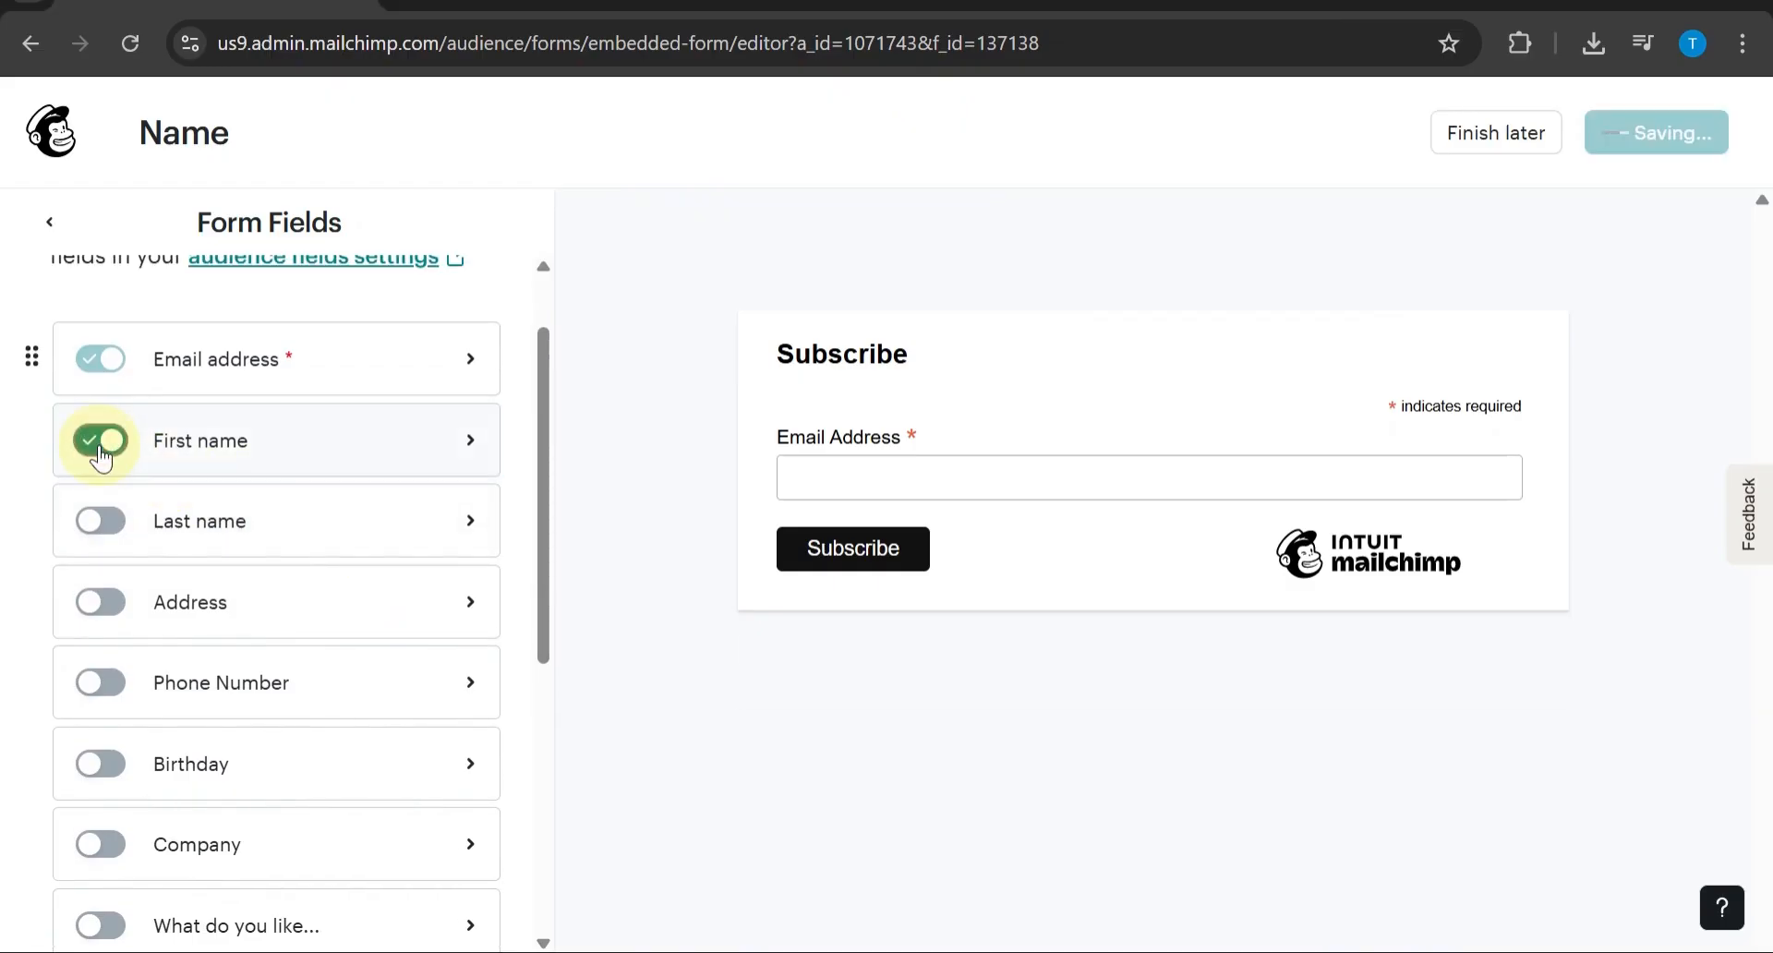
scroll(267, 746, down, 1)
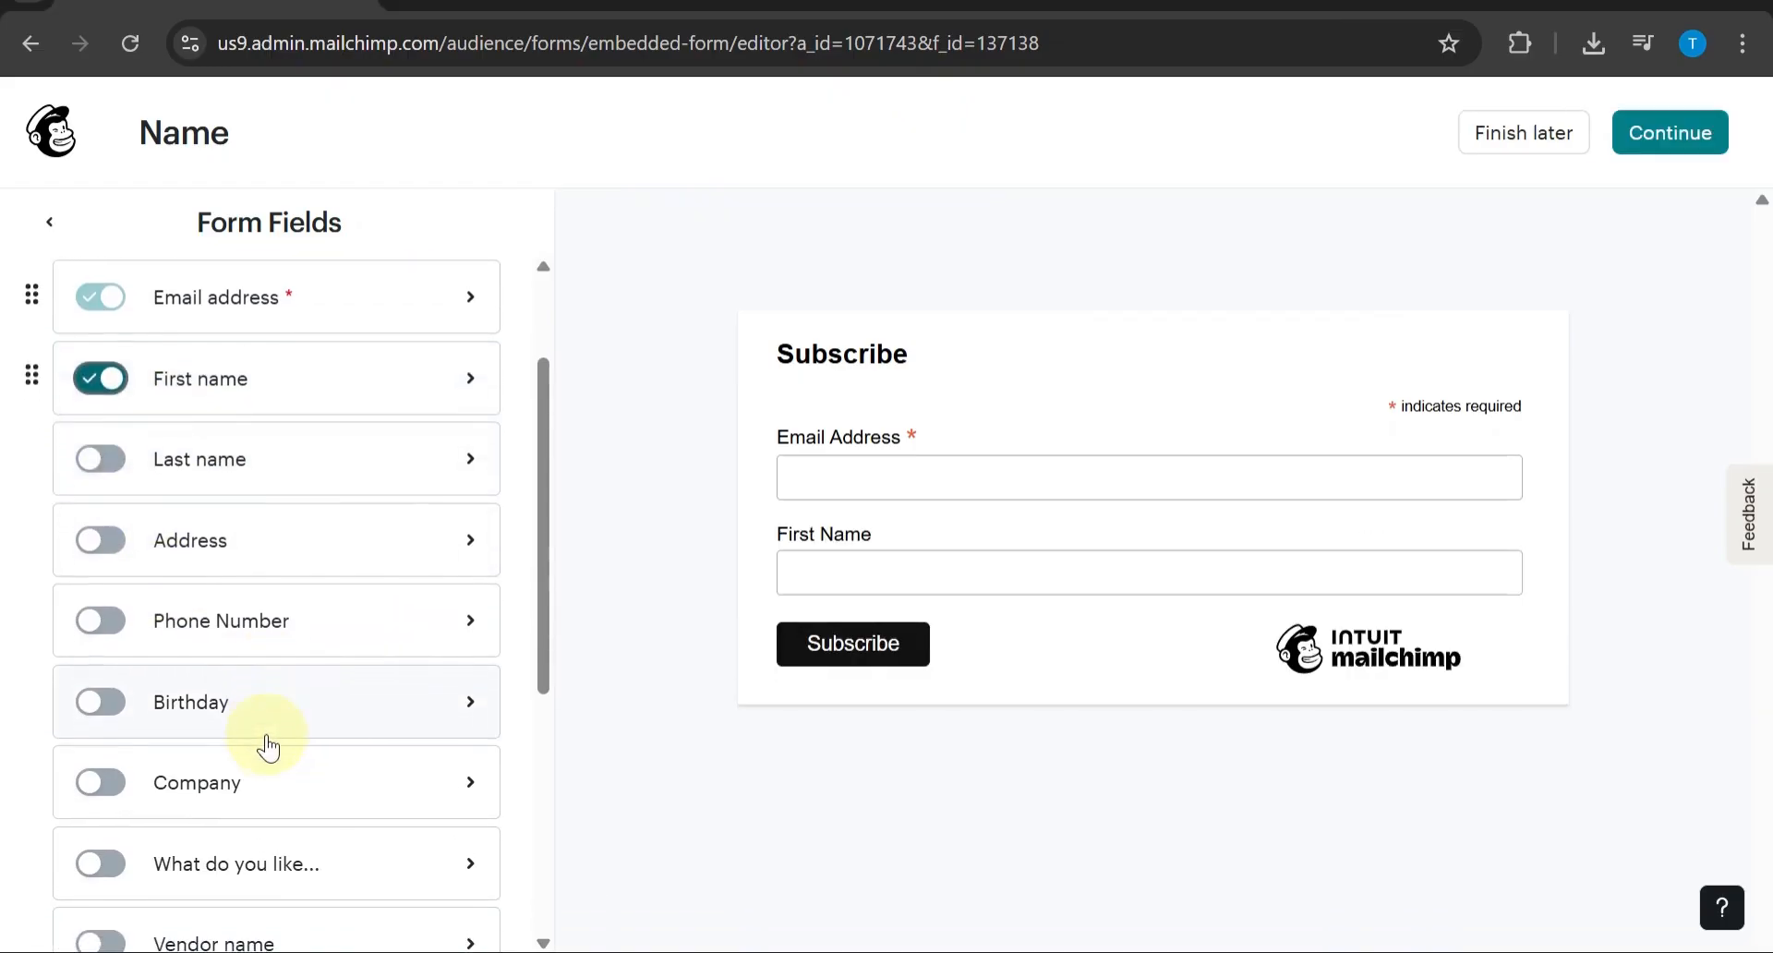
scroll(268, 746, up, 2)
scroll(268, 747, down, 2)
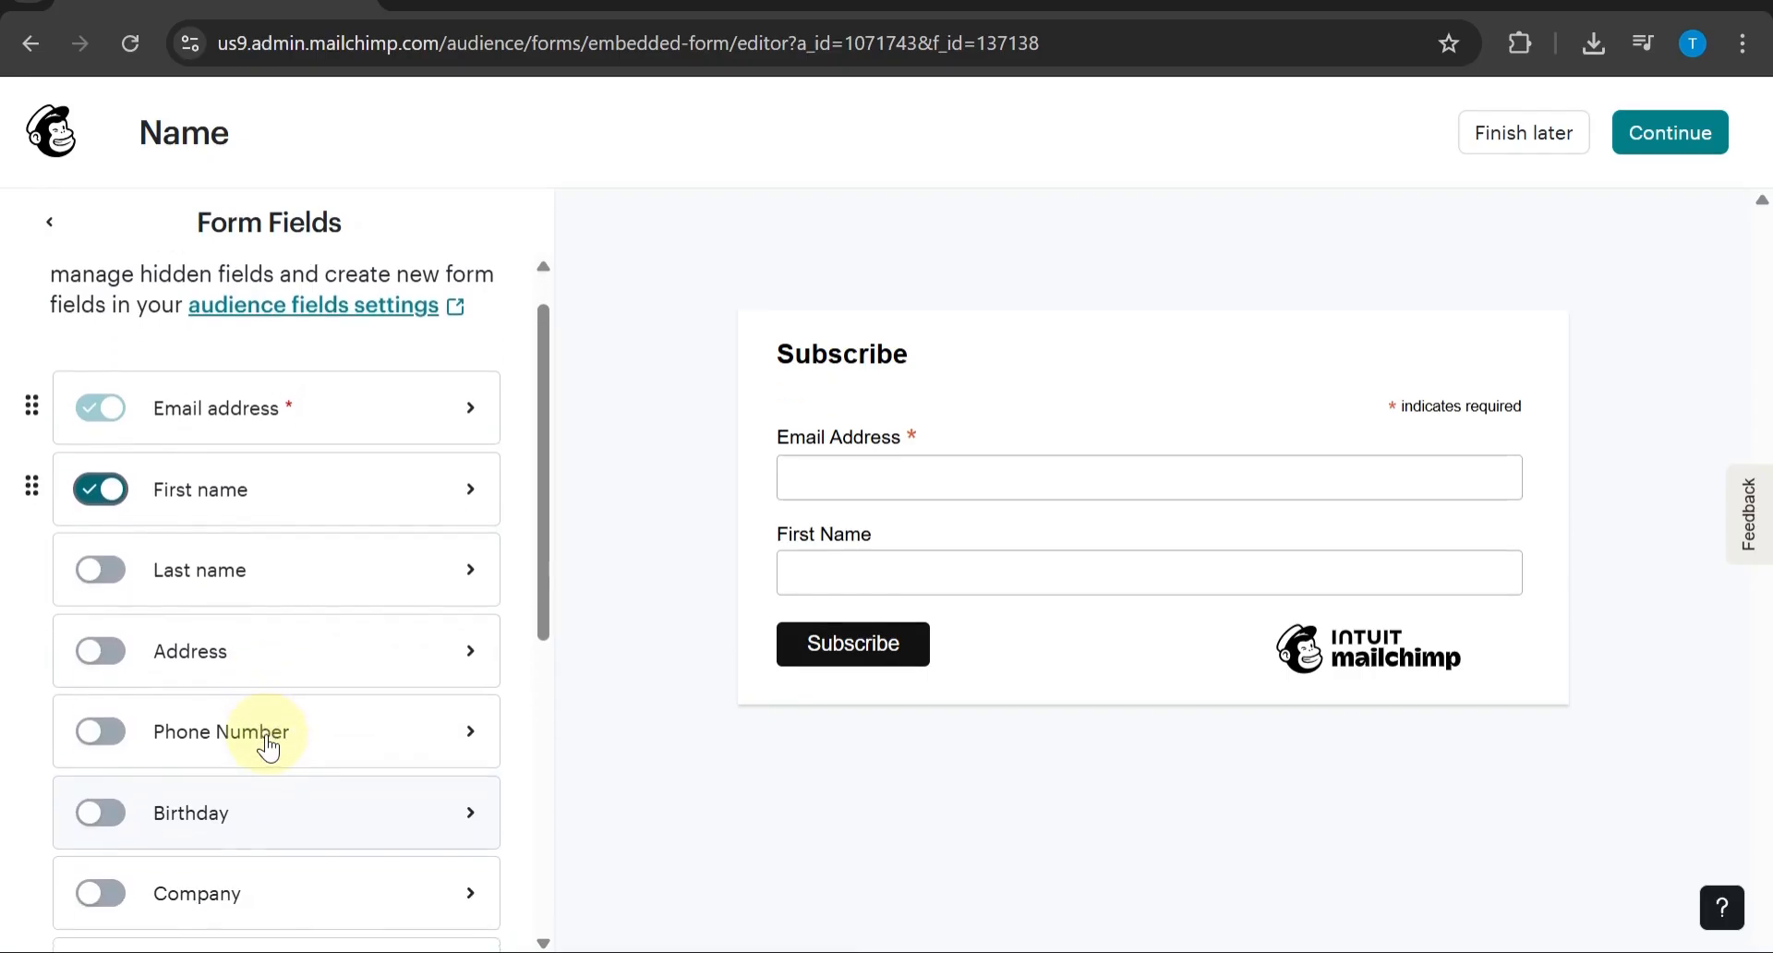
scroll(267, 746, down, 4)
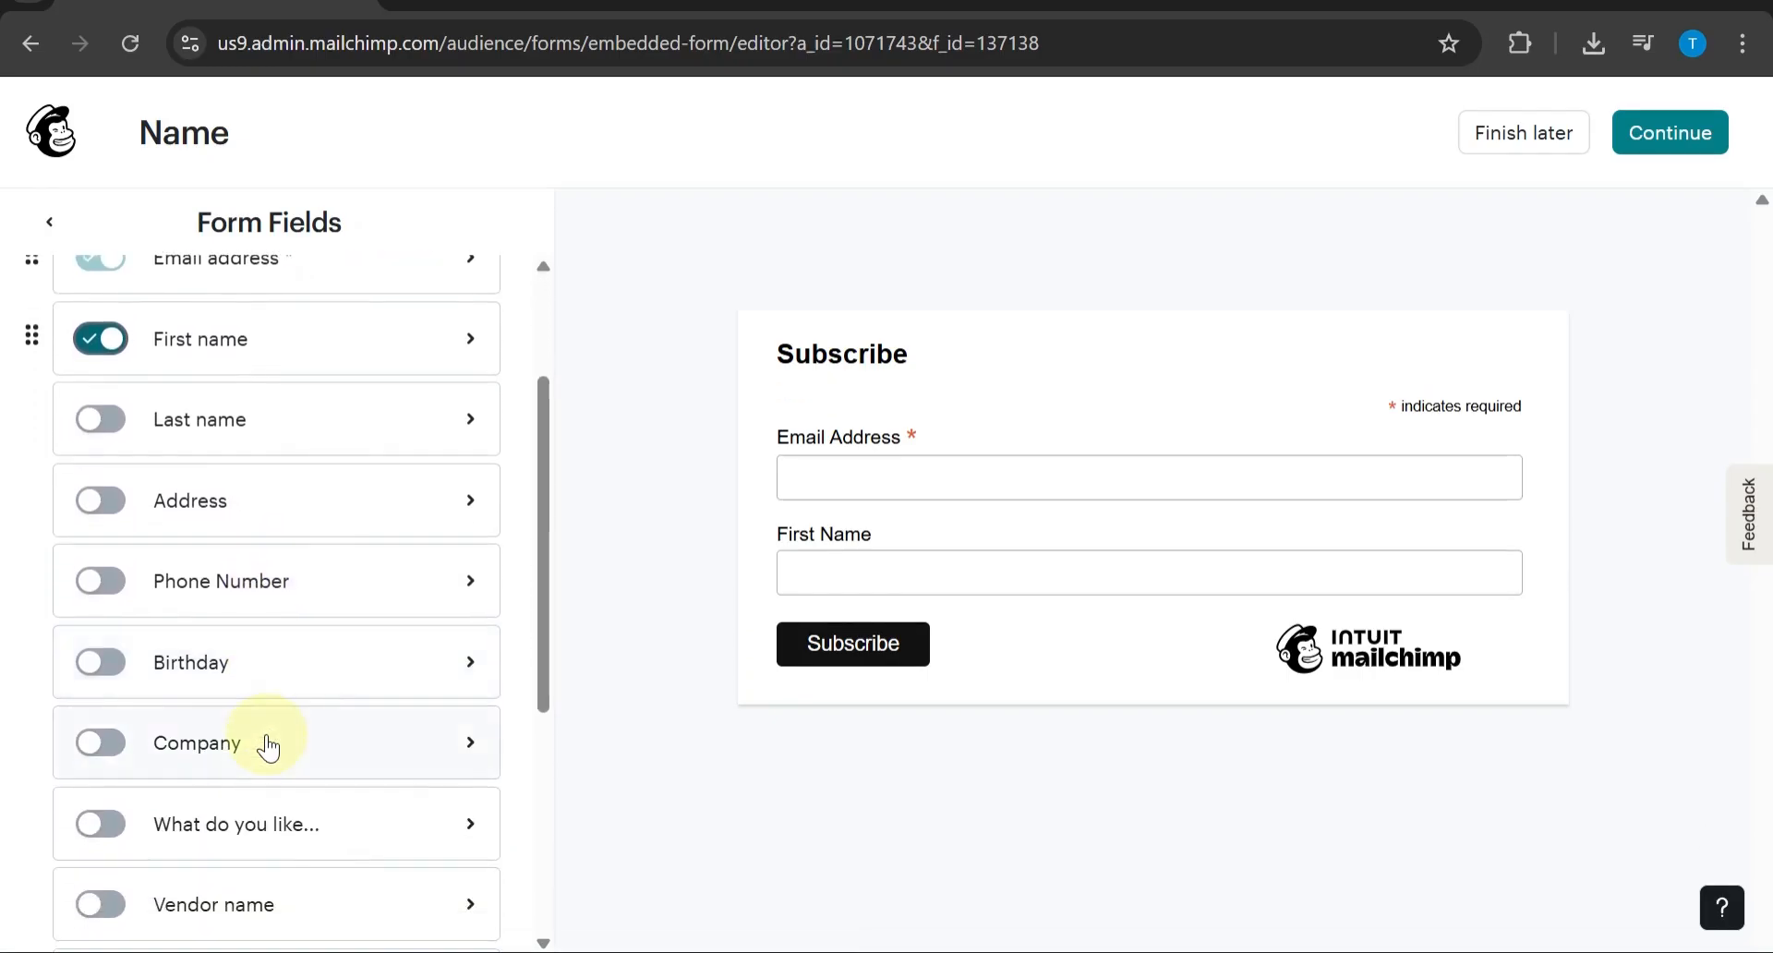
Leave the form field settings and finish the form to generate its embed code
click(54, 228)
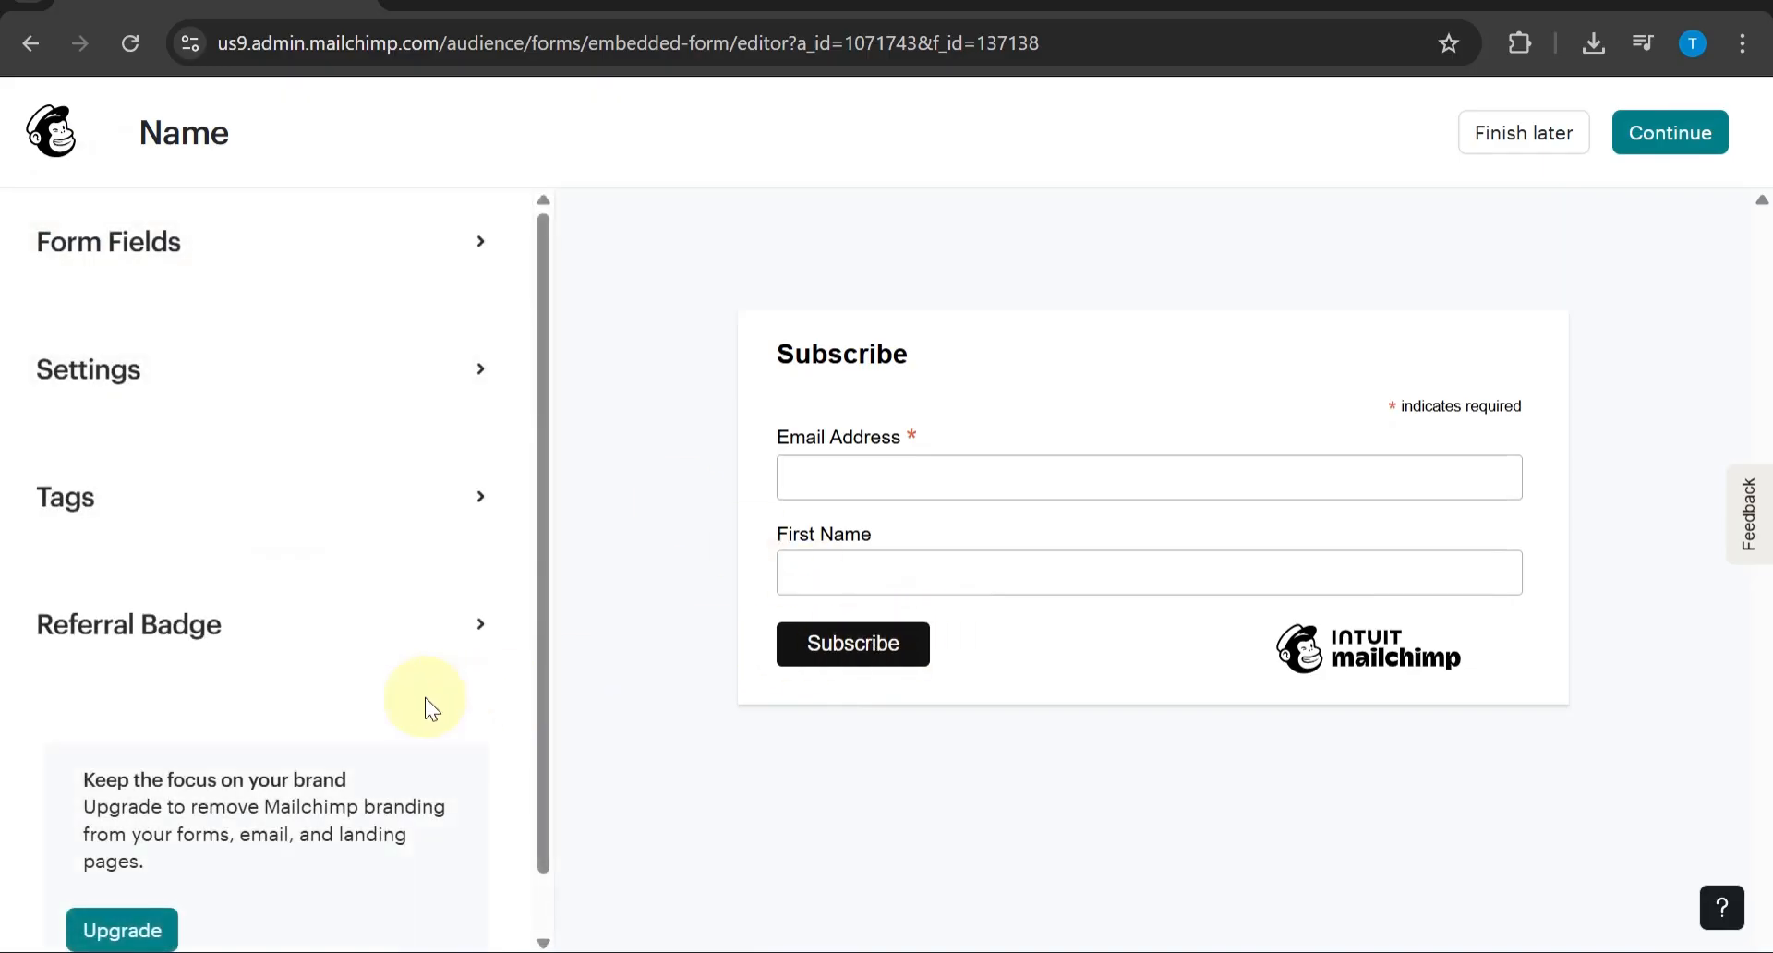
scroll(385, 707, down, 1)
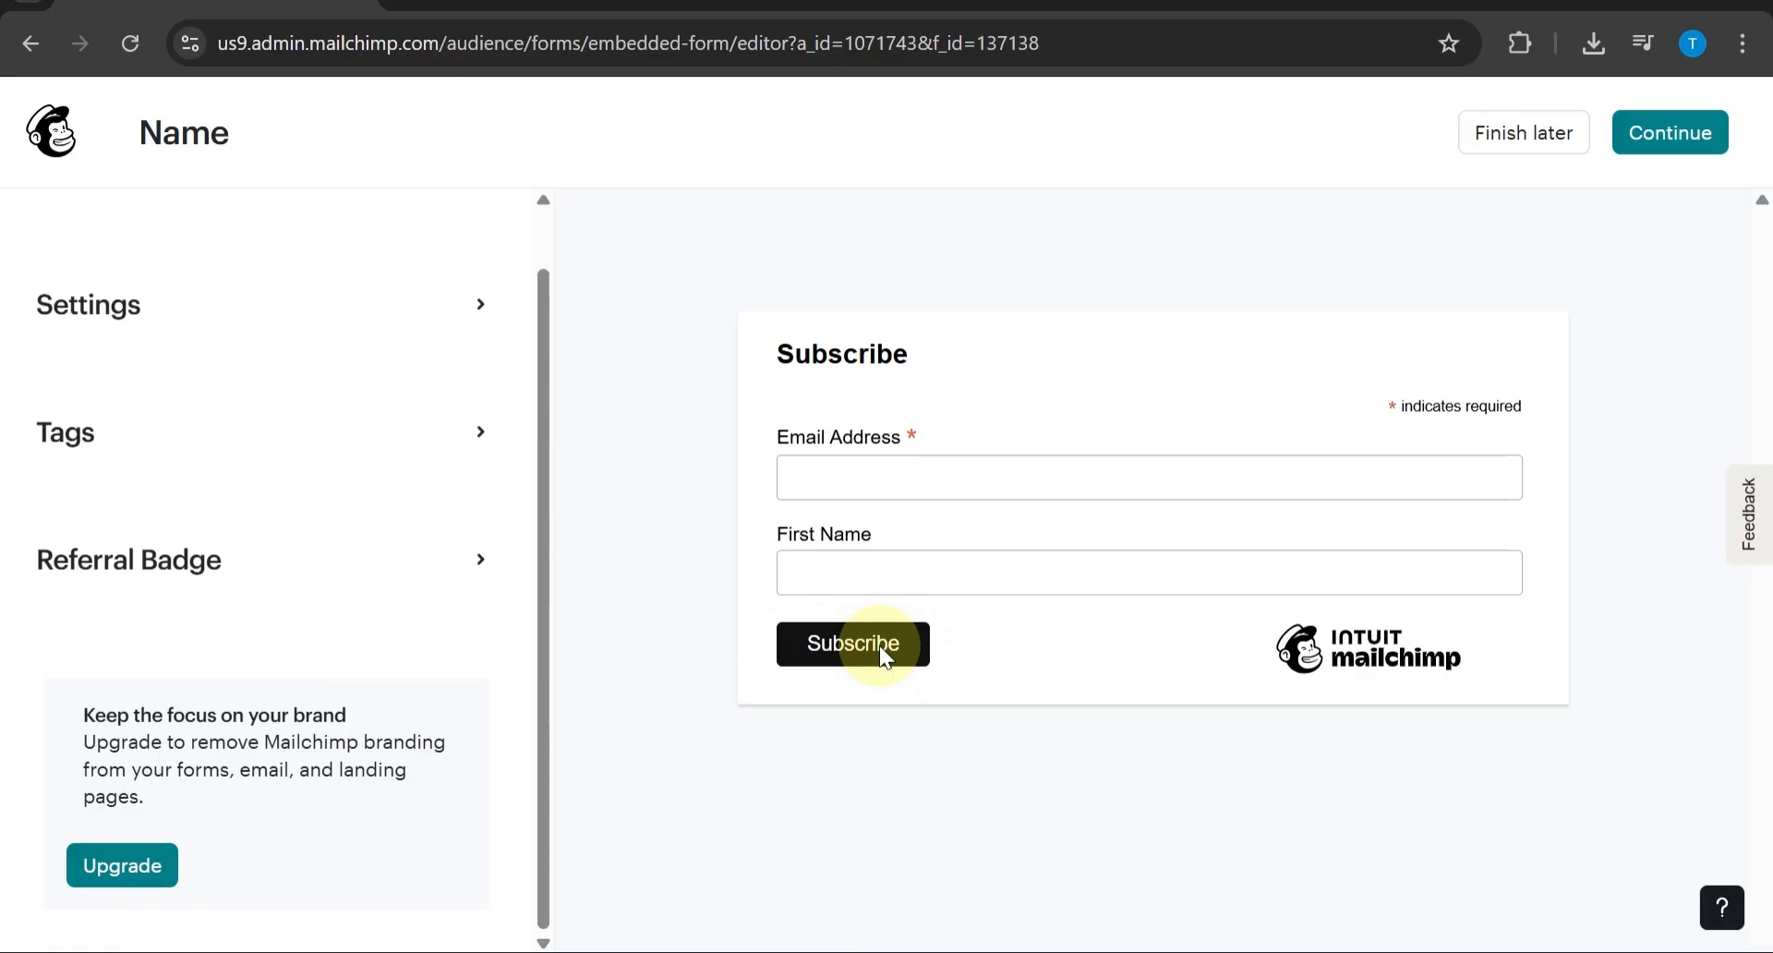
click(1665, 132)
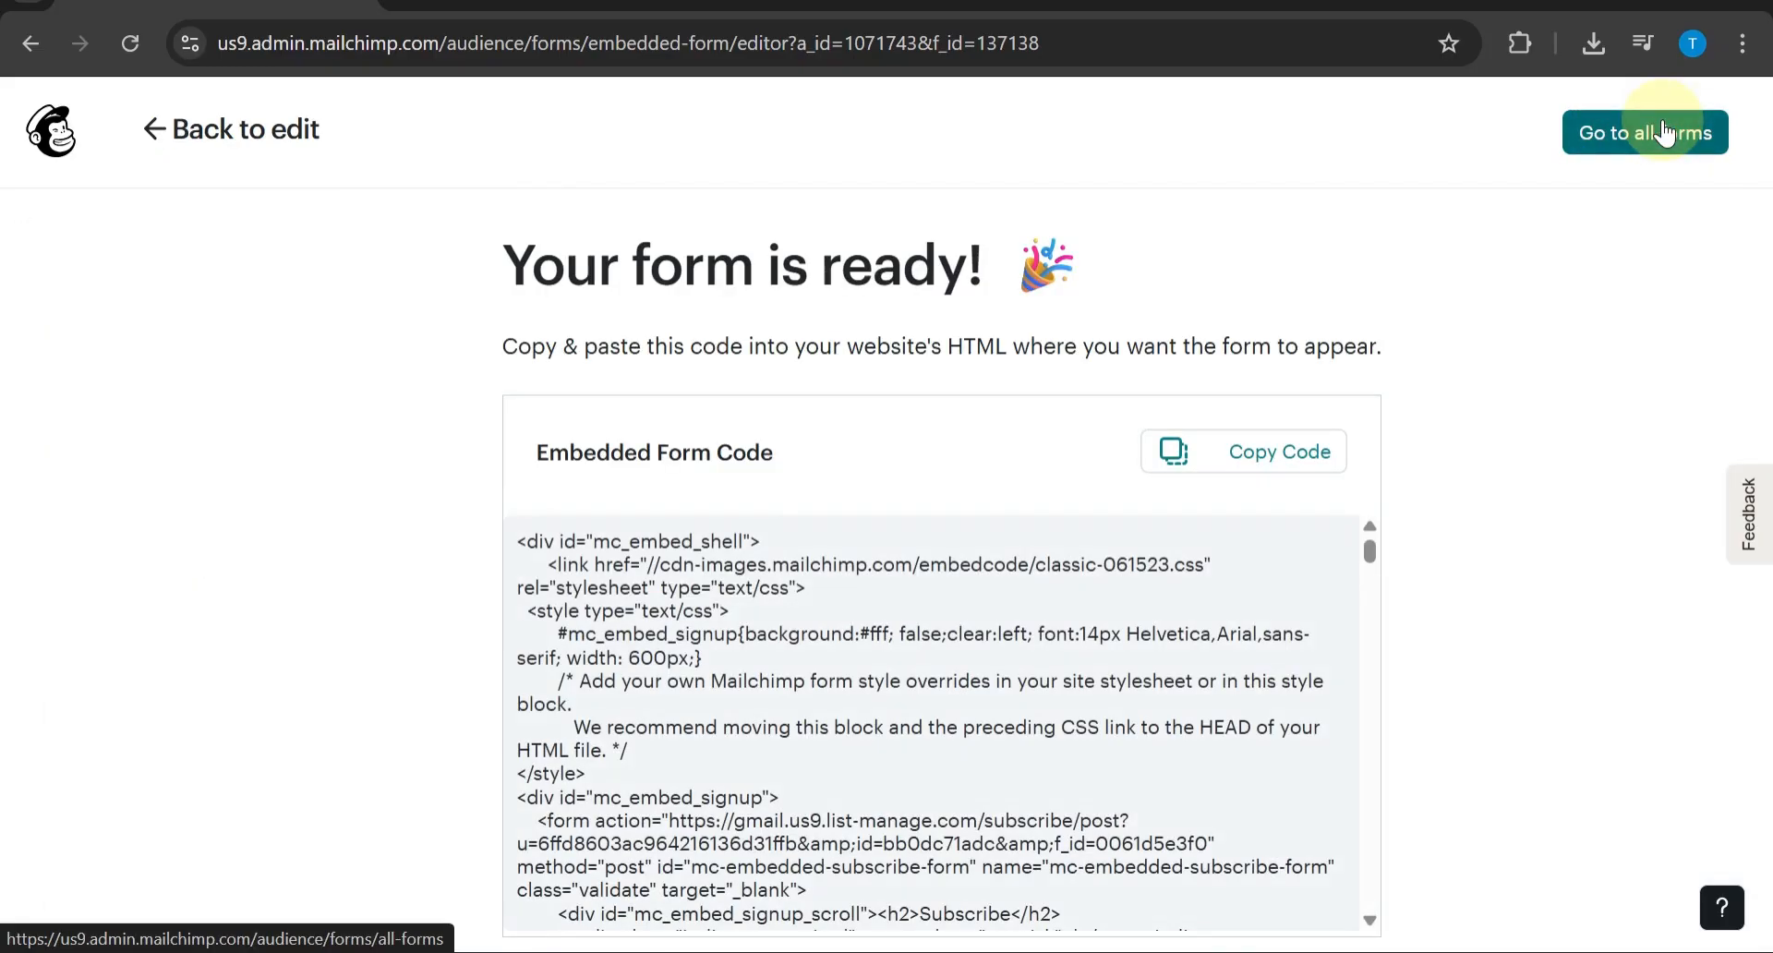
Copy the embedded form code and go to the overview of all forms
scroll(962, 583, down, 2)
scroll(961, 584, up, 2)
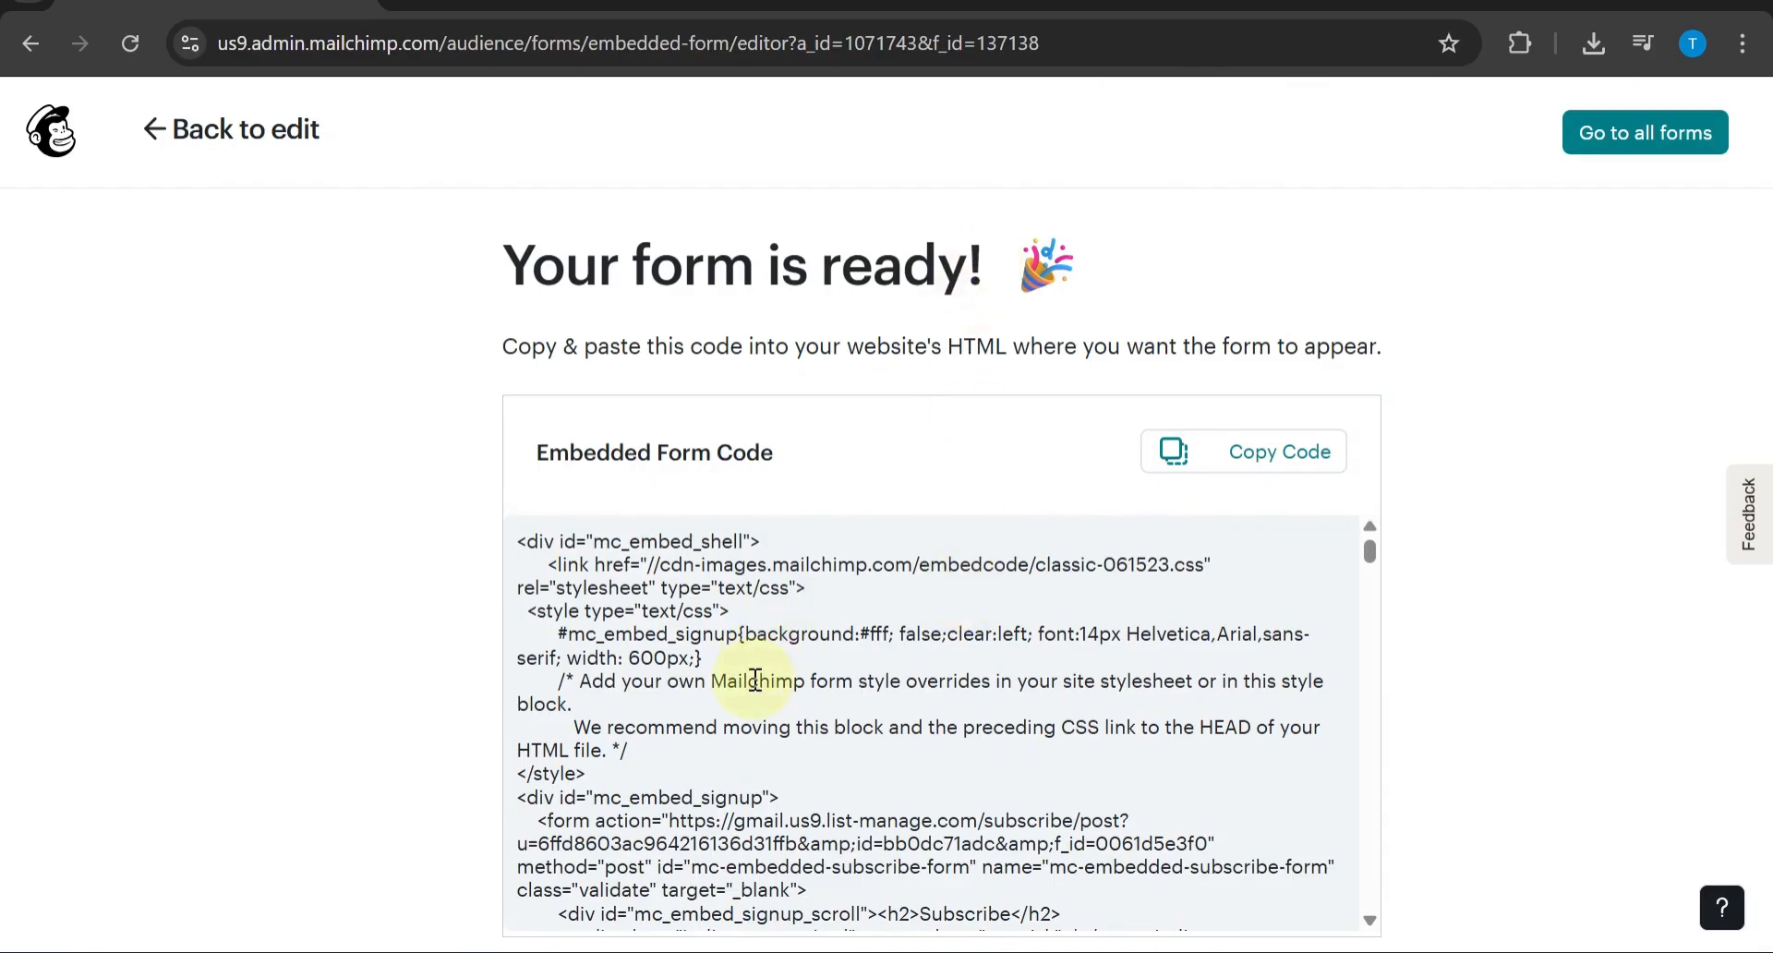
scroll(757, 681, down, 3)
click(1267, 471)
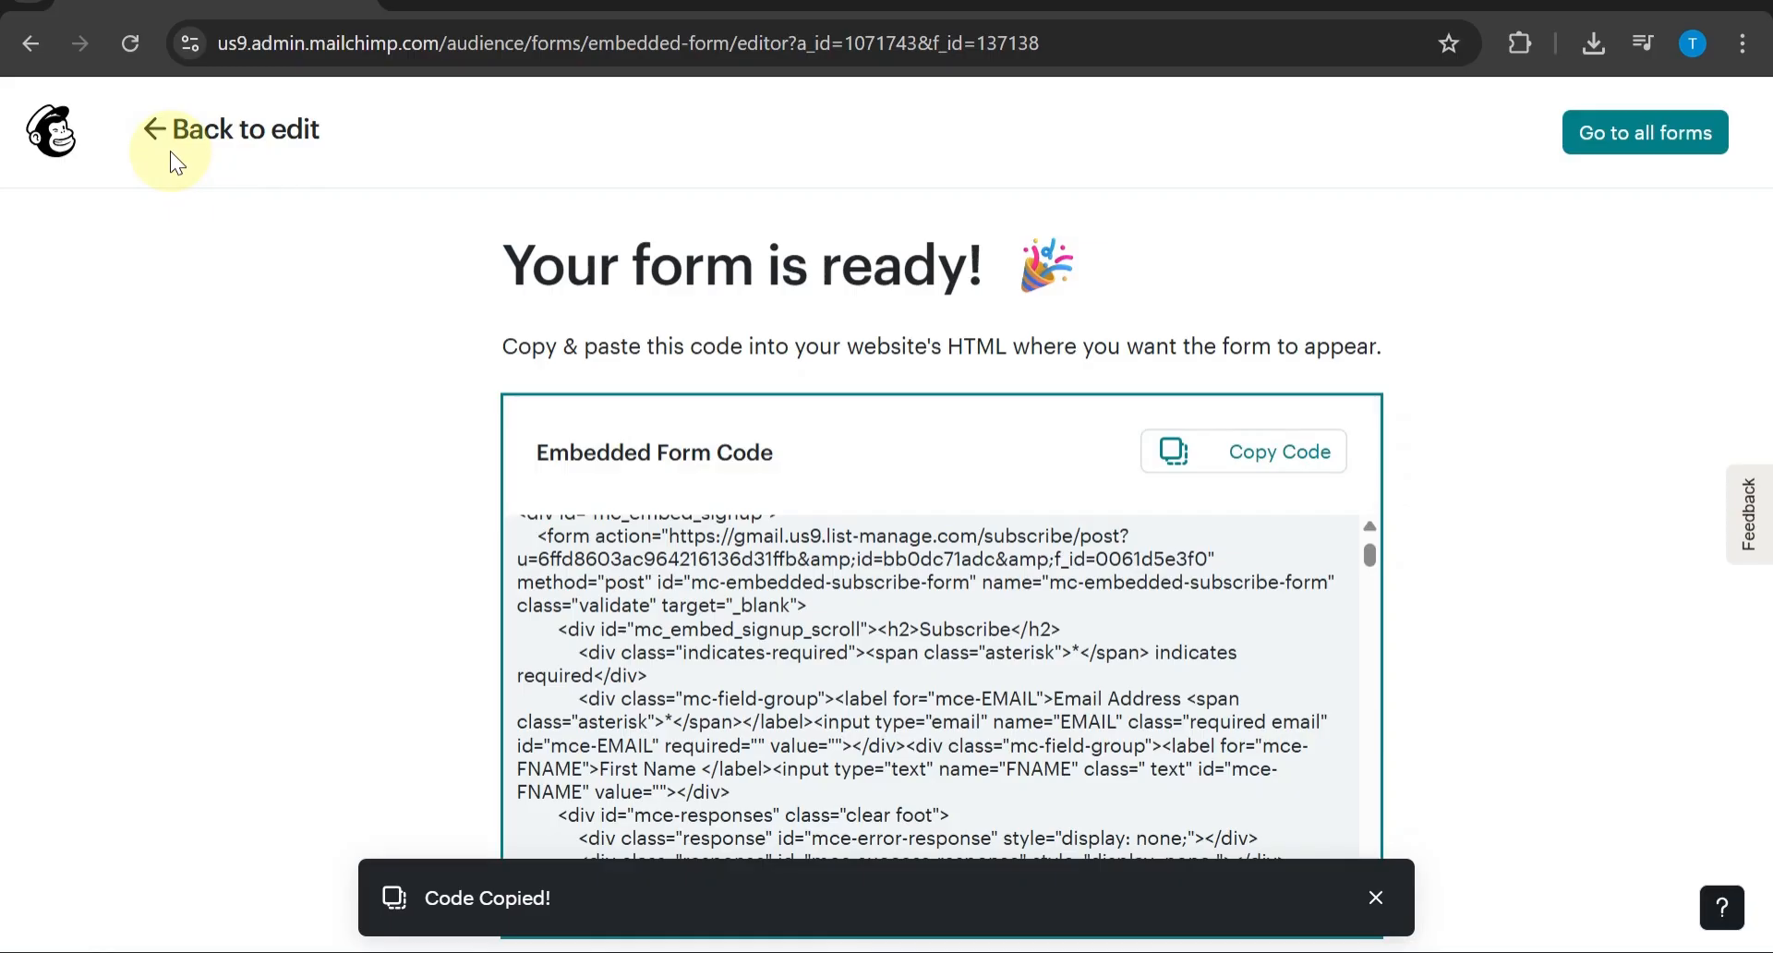
click(1610, 145)
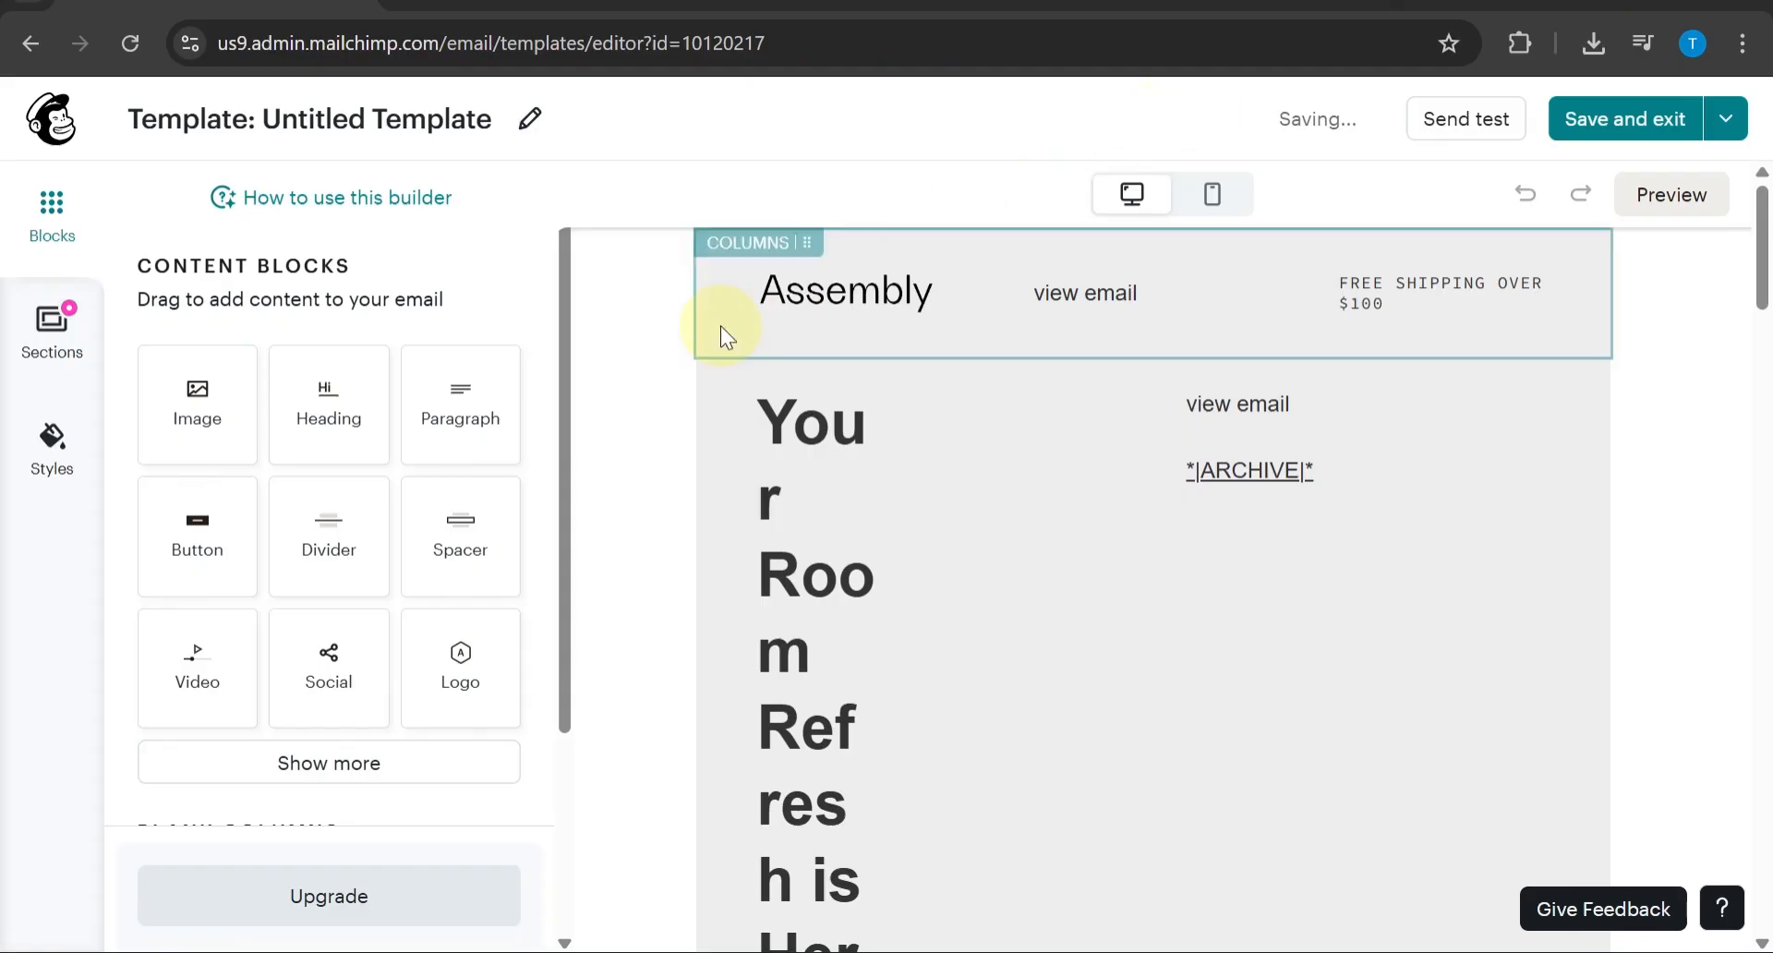
Look over the email template draft and the list of saved email templates
scroll(670, 357, down, 1)
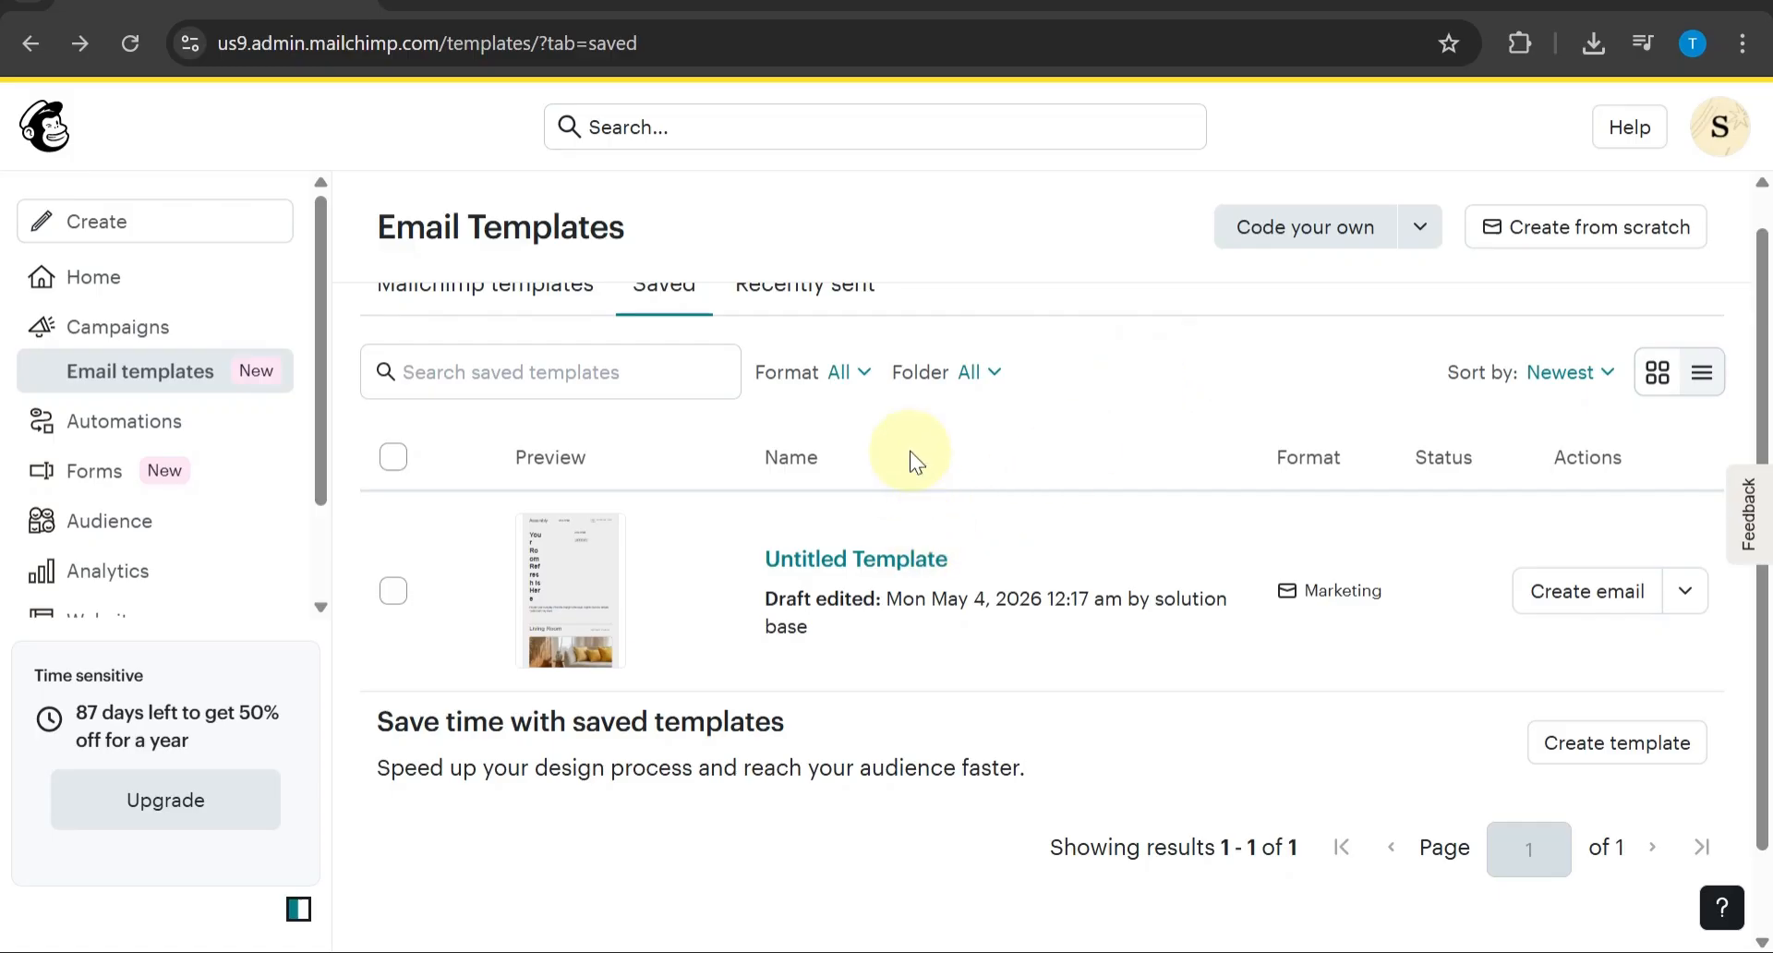
scroll(910, 458, down, 1)
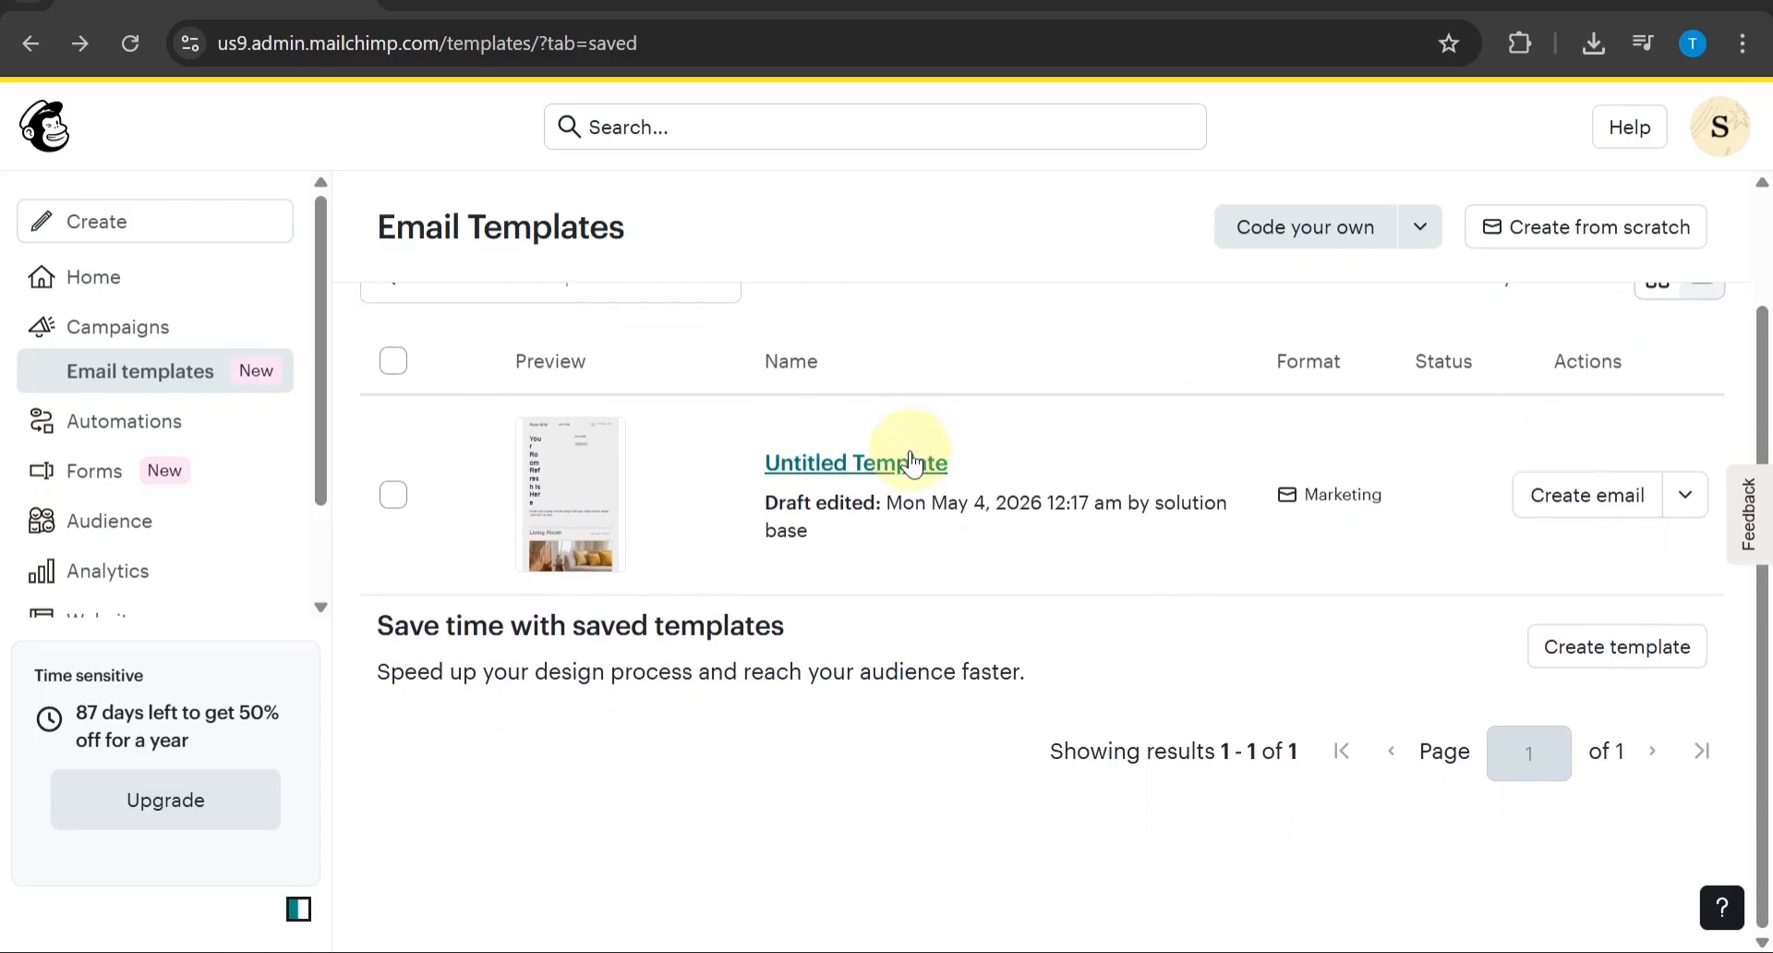
scroll(911, 459, up, 2)
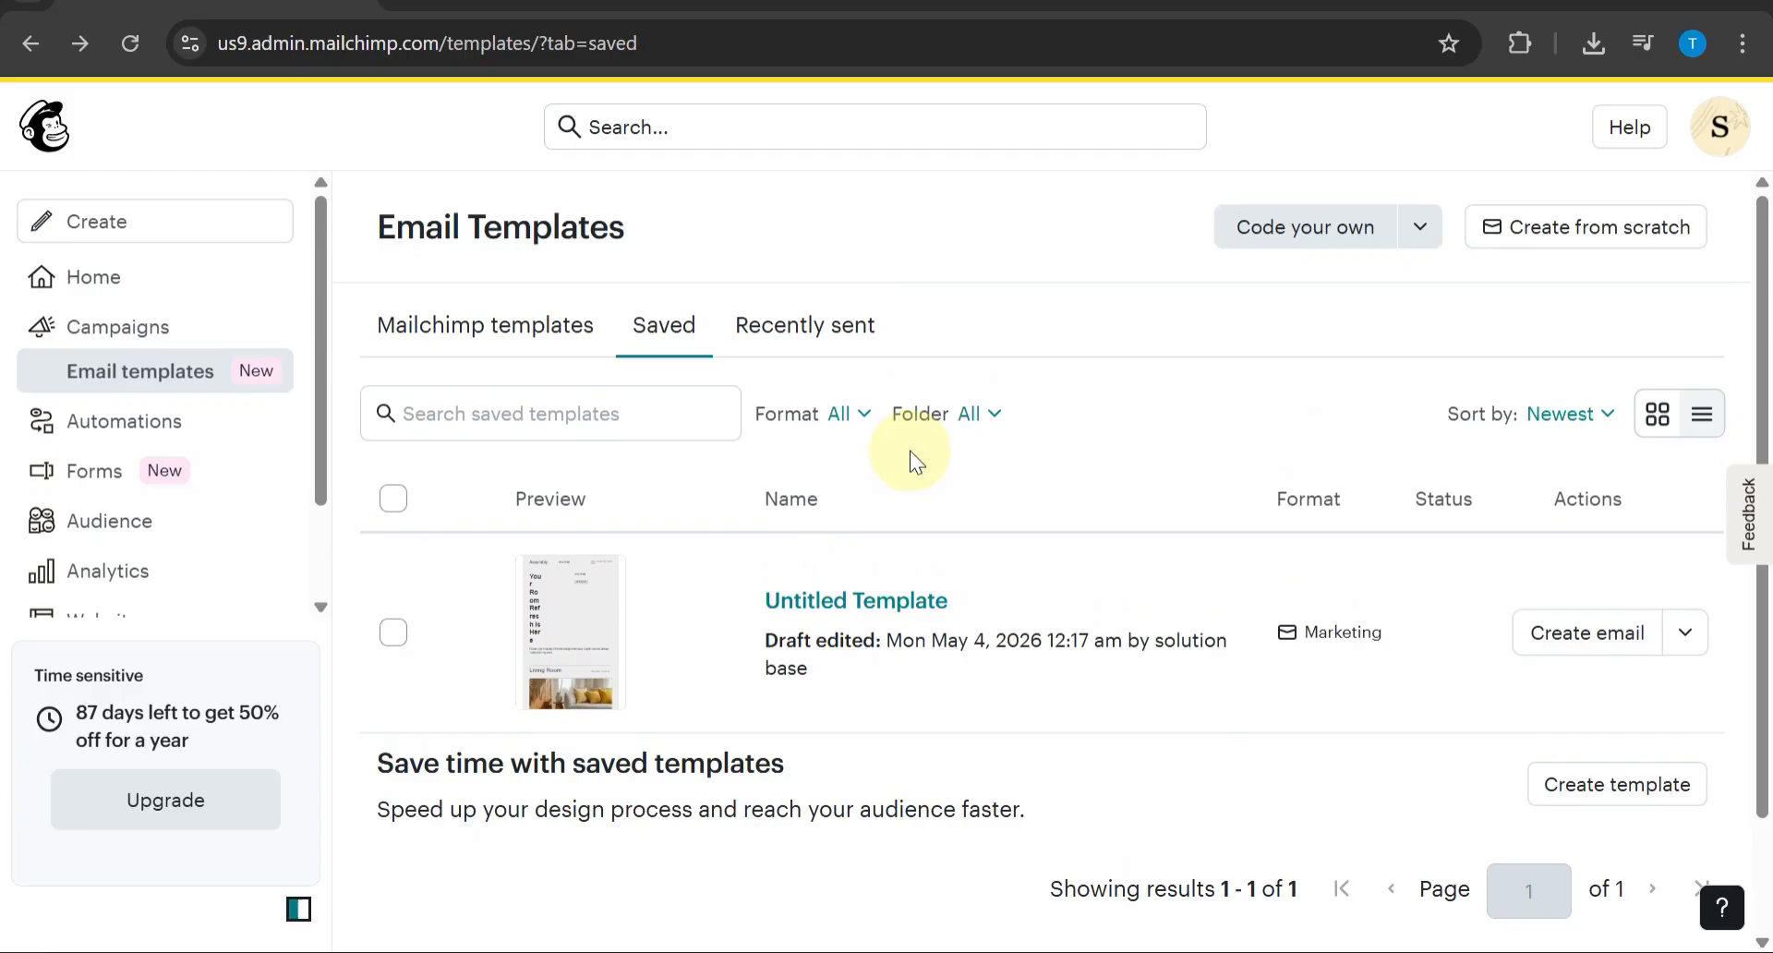
scroll(911, 459, down, 1)
scroll(911, 451, down, 1)
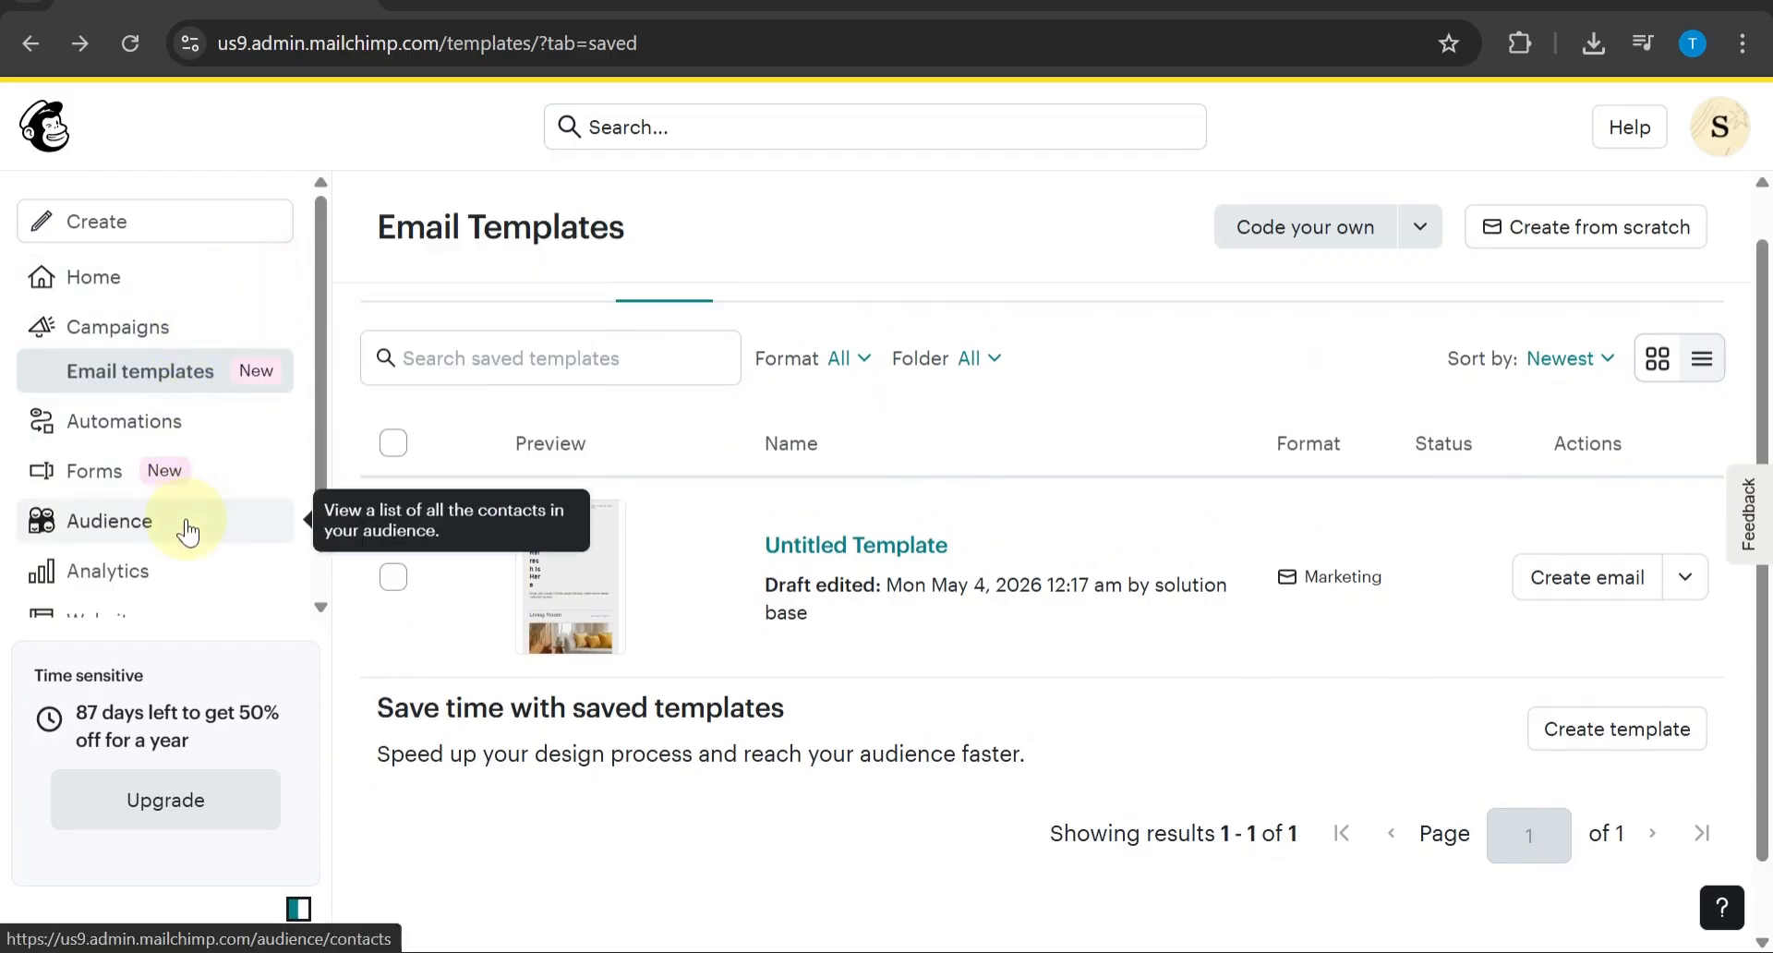
scroll(188, 531, down, 1)
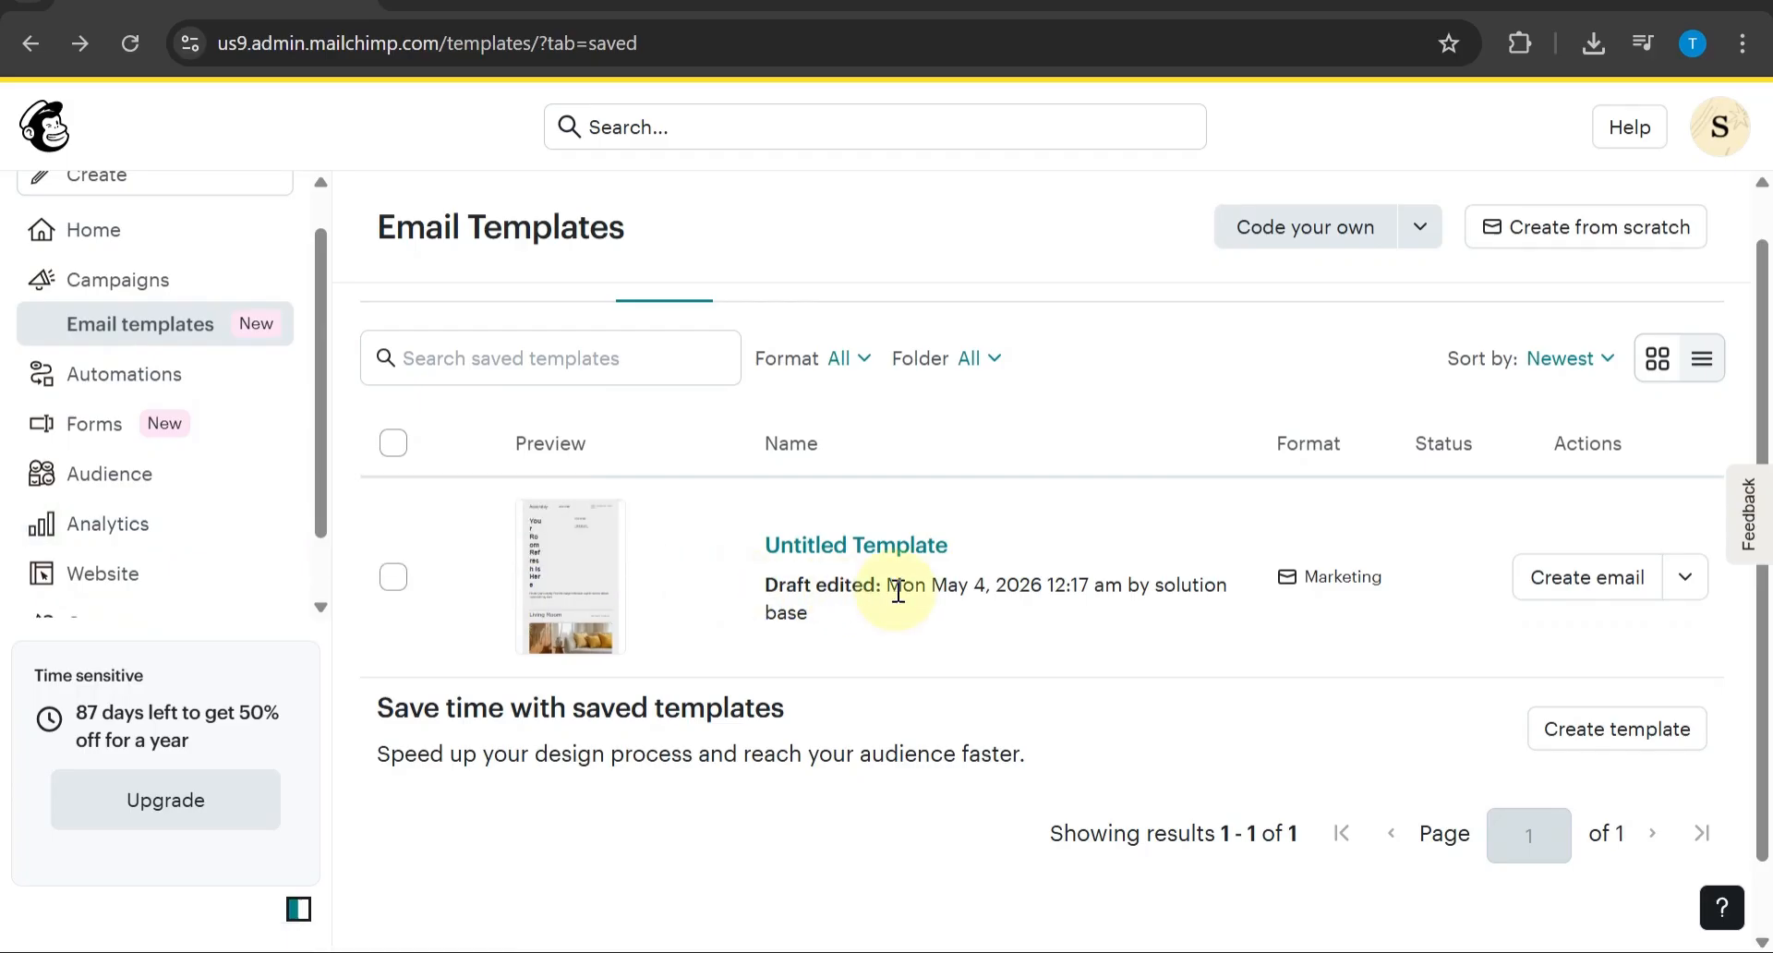
scroll(898, 591, down, 2)
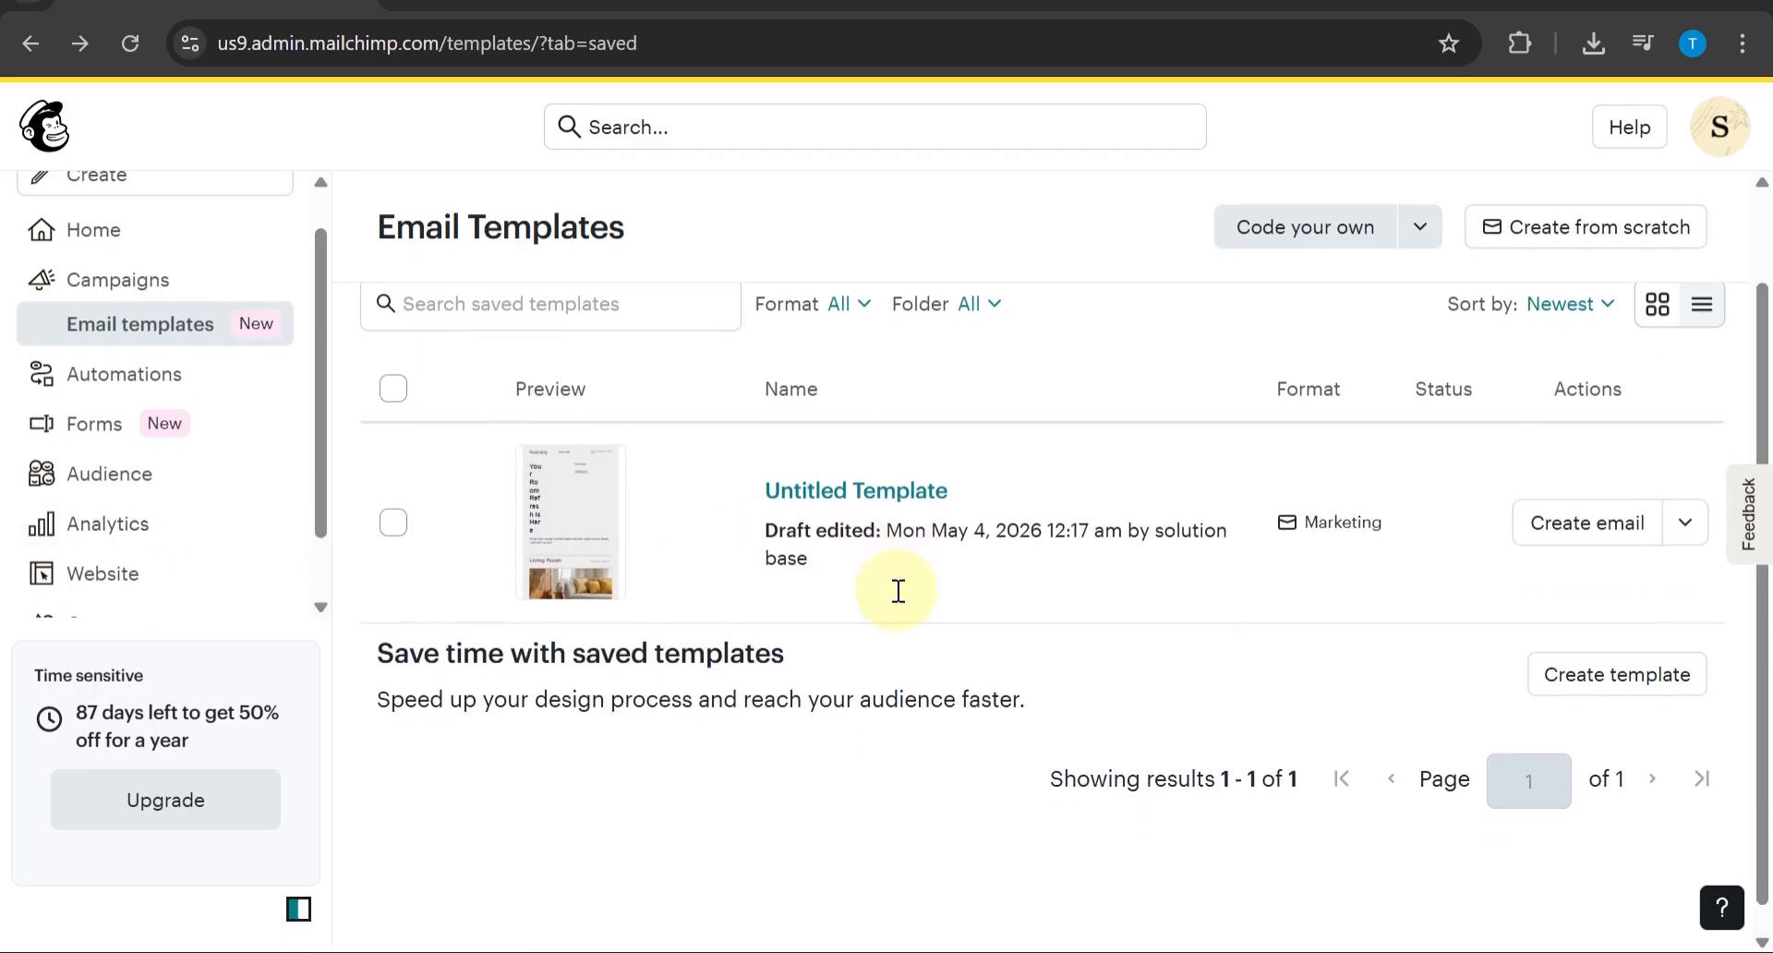